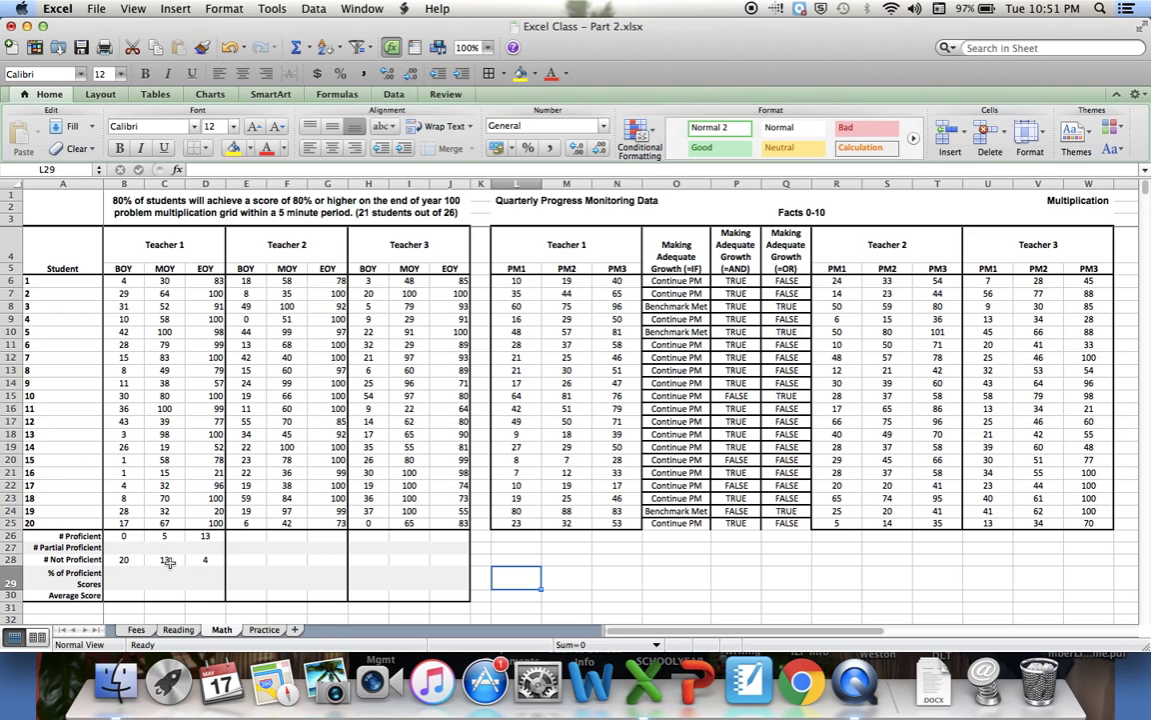
Check the COUNTIF formulas in B26 and B28, and begin a COUNTIFS formula in B27 with range B6:B25 and criterion "<80".
{"action": "left_click", "coordinate": [138, 536]}
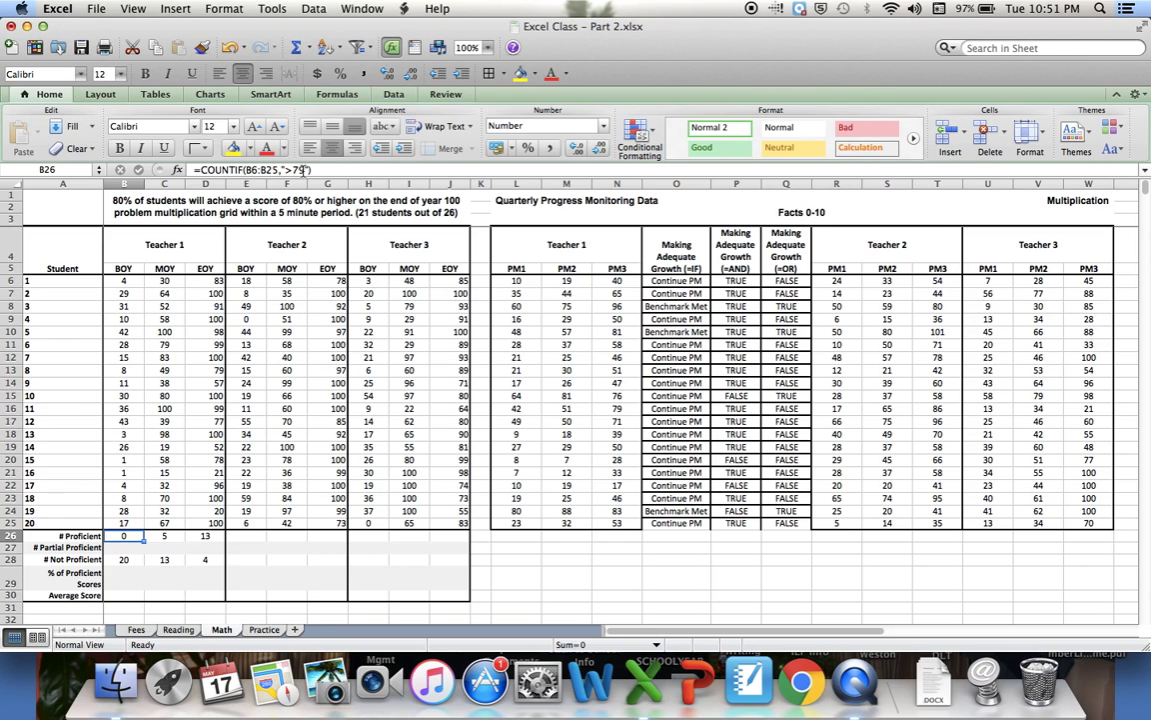
{"action": "left_click", "coordinate": [130, 560]}
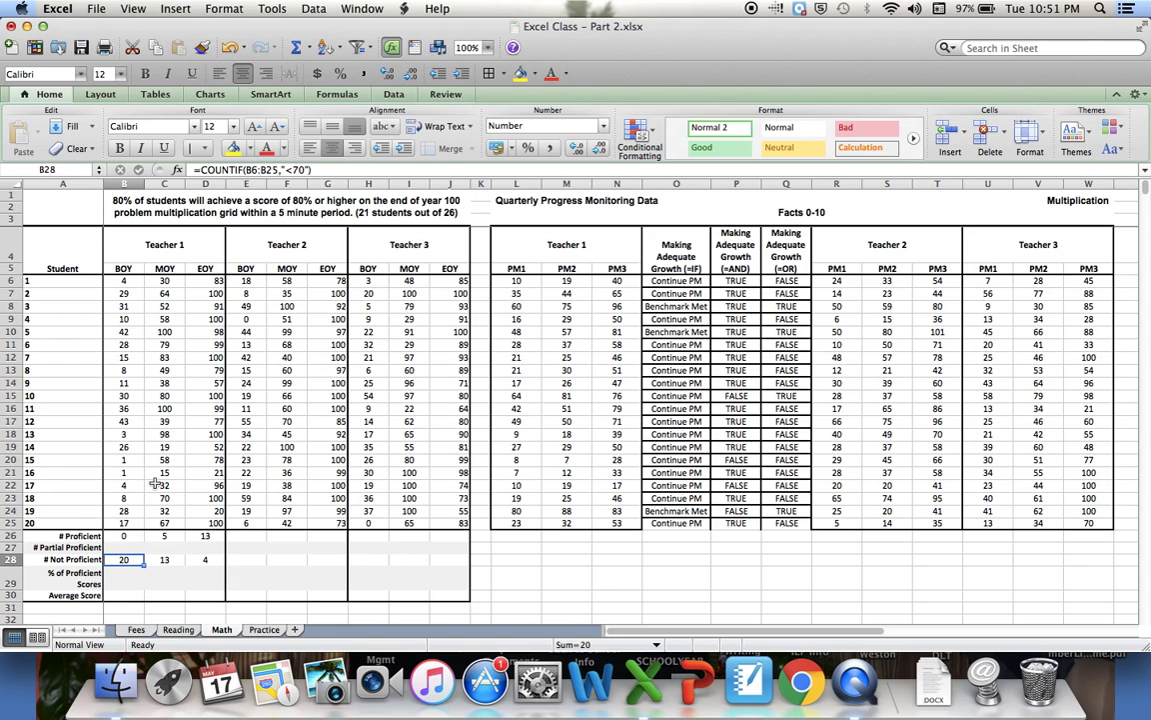
{"action": "left_click", "coordinate": [134, 547]}
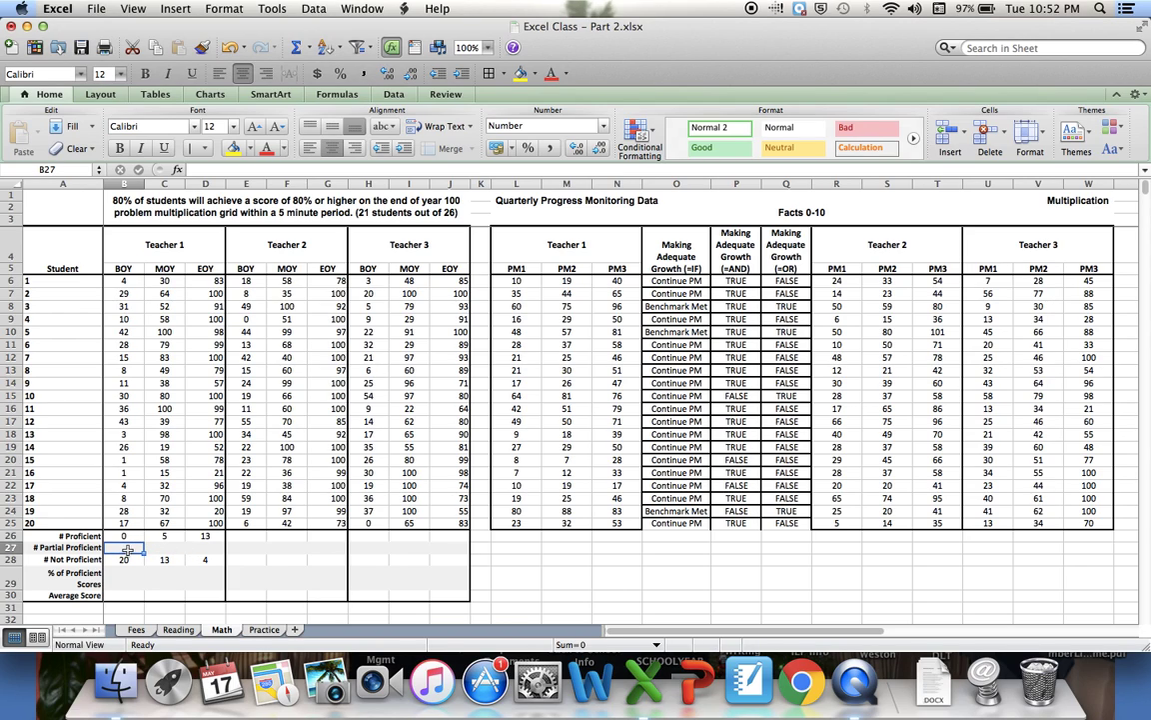
{"action": "type", "text": "=countinf"}
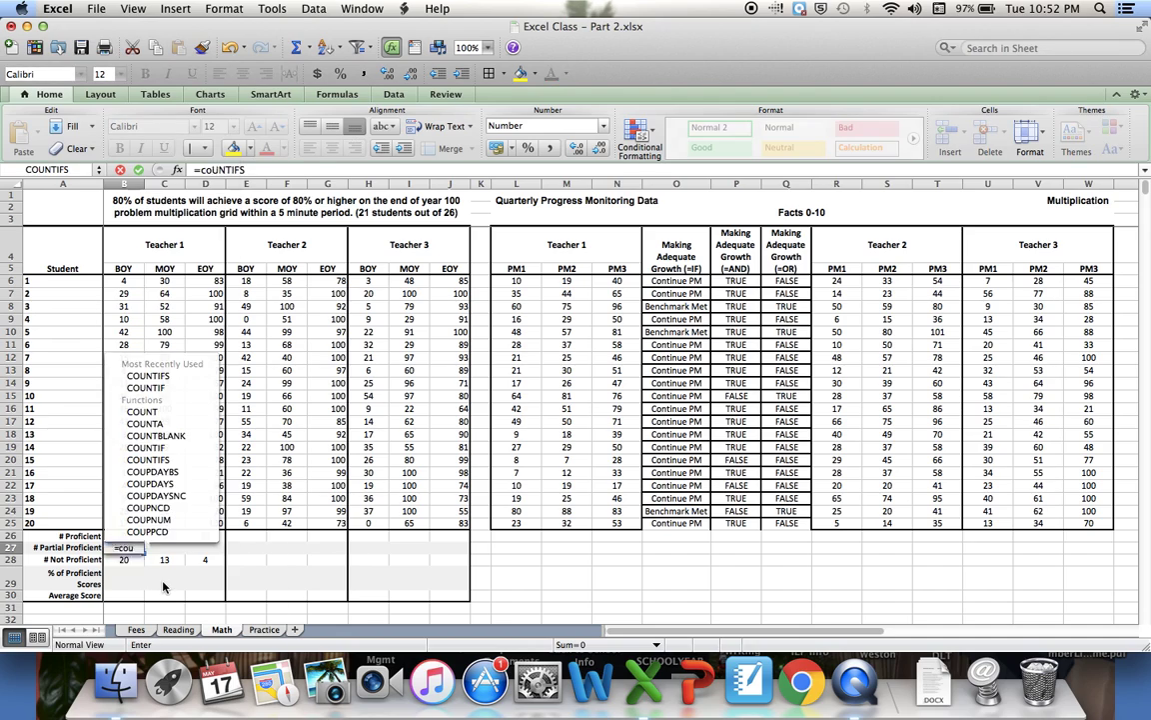
{"action": "key", "text": "BackSpace"}
{"action": "key", "text": "BackSpace"}
{"action": "type", "text": "fs"}
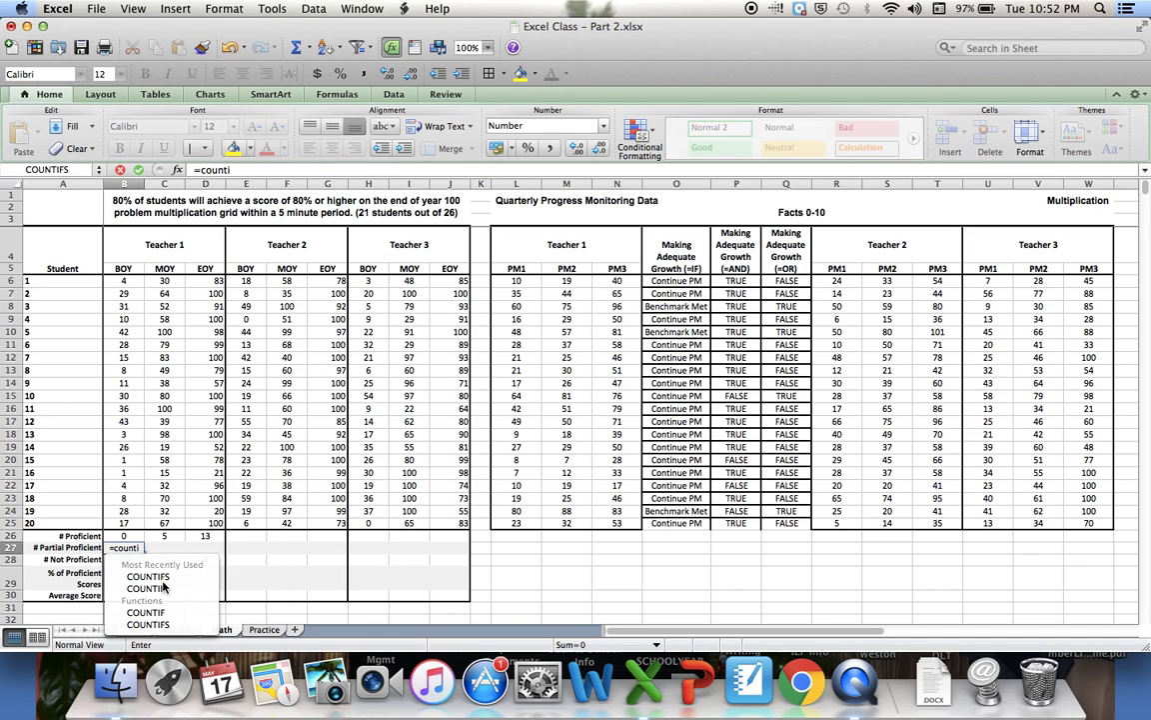
{"action": "type", "text": "("}
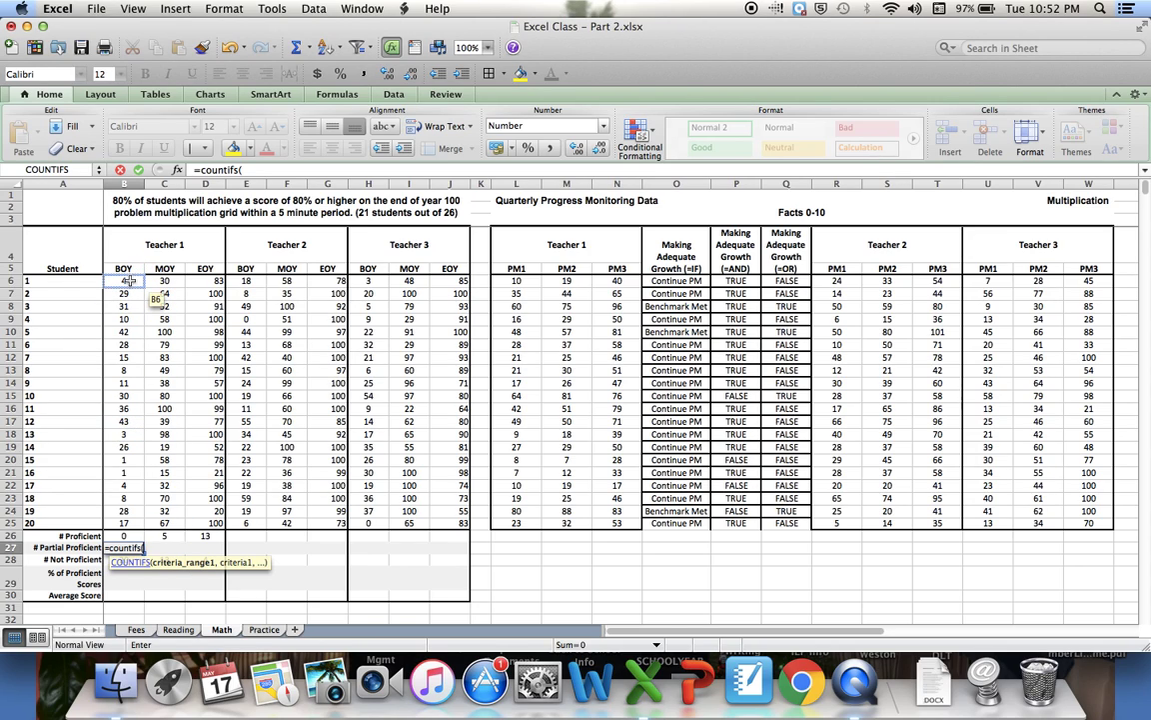
{"action": "left_click_drag", "start_coordinate": [127, 283], "coordinate": [118, 526]}
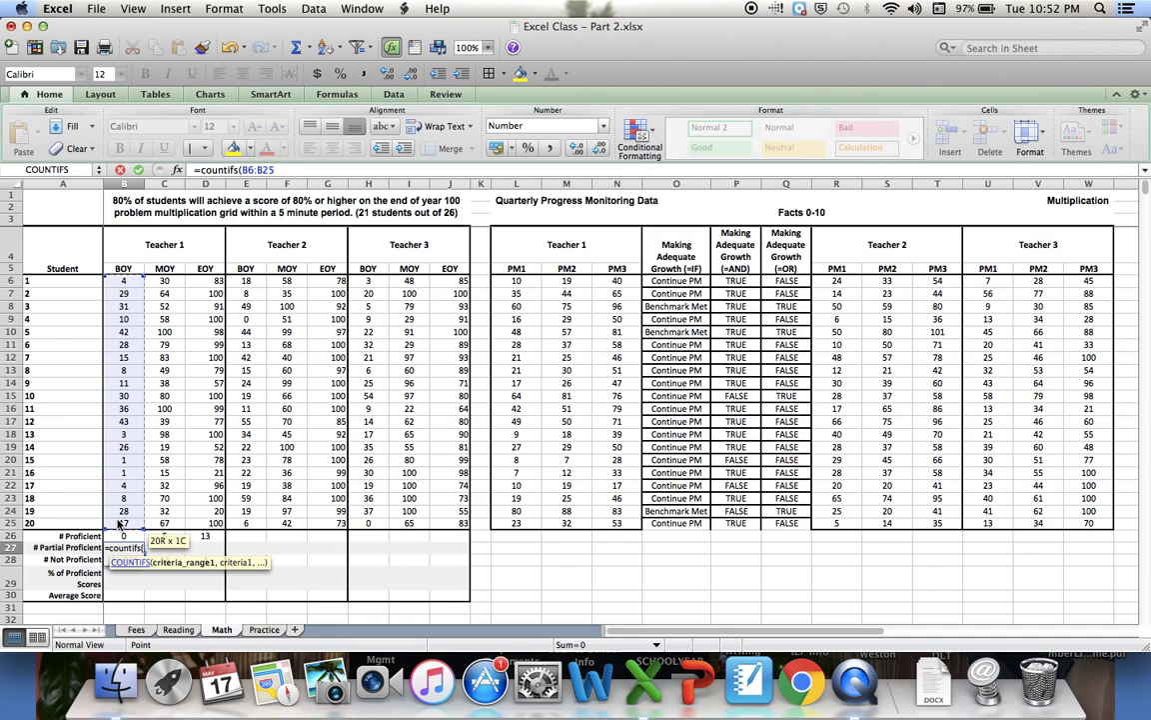
{"action": "type", "text": ","}
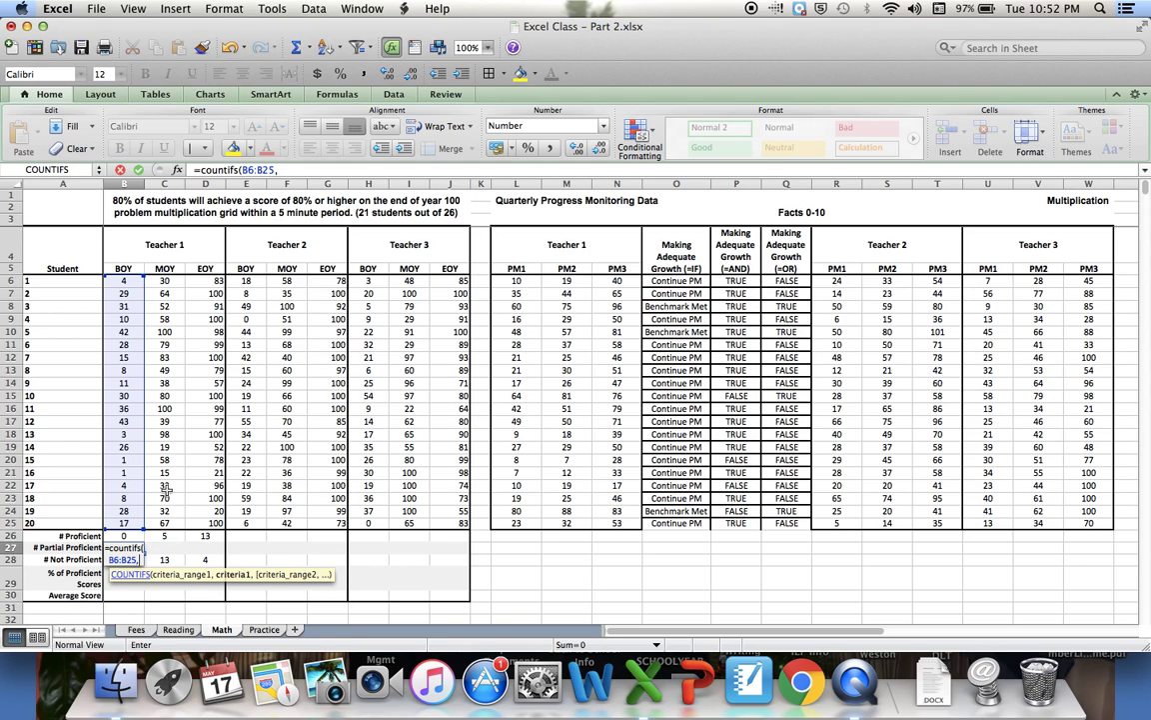
{"action": "type", "text": "\""}
{"action": "type", "text": "<80\""}
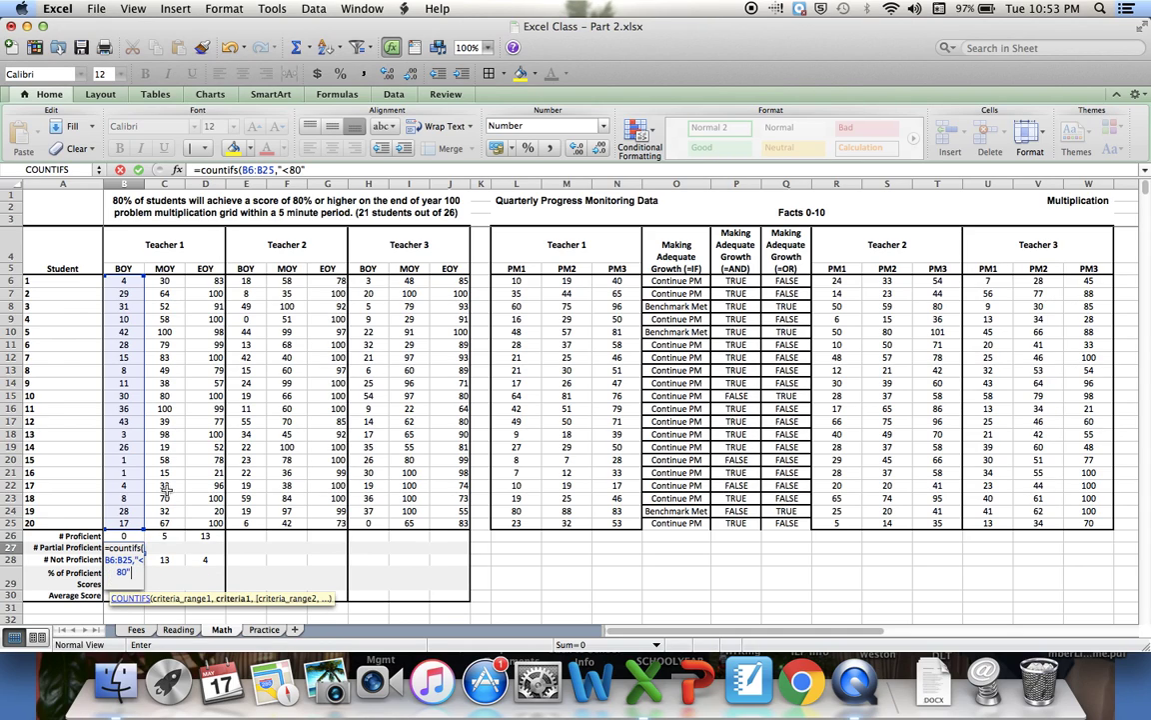
Complete the COUNTIFS formula in B27 with second range B6:B25 and criterion ">69", and select the cell to review it.
{"action": "type", "text": ","}
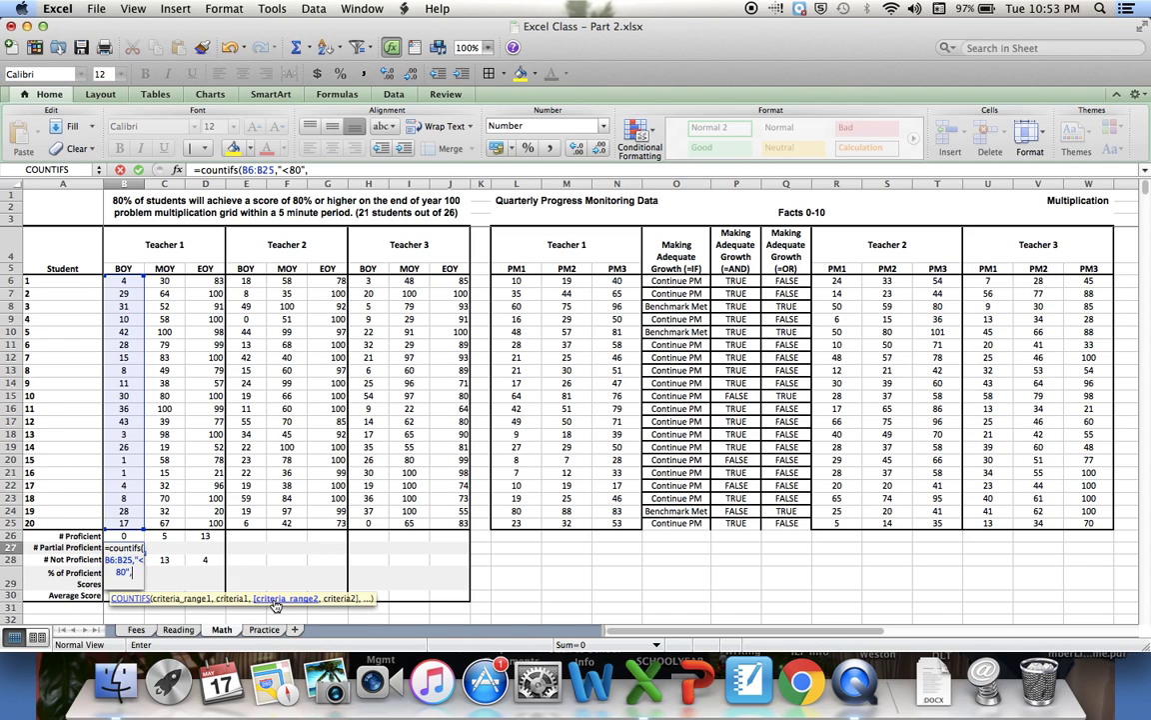
{"action": "left_click_drag", "start_coordinate": [127, 281], "coordinate": [122, 523]}
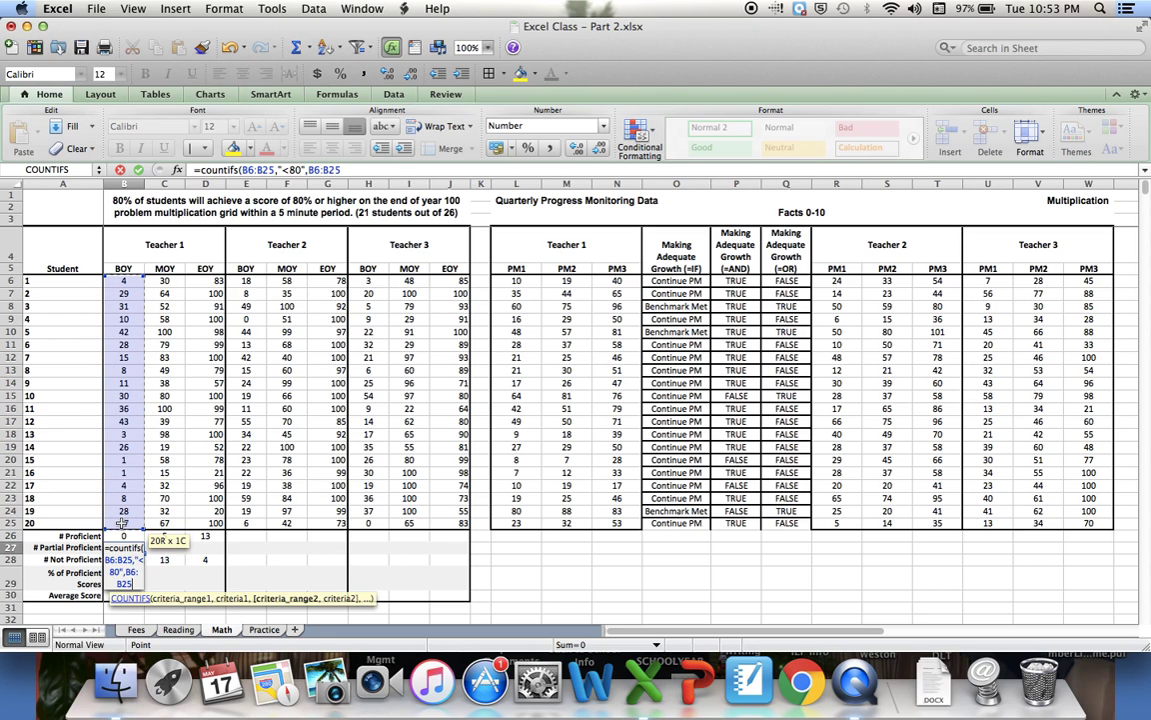
{"action": "type", "text": ","}
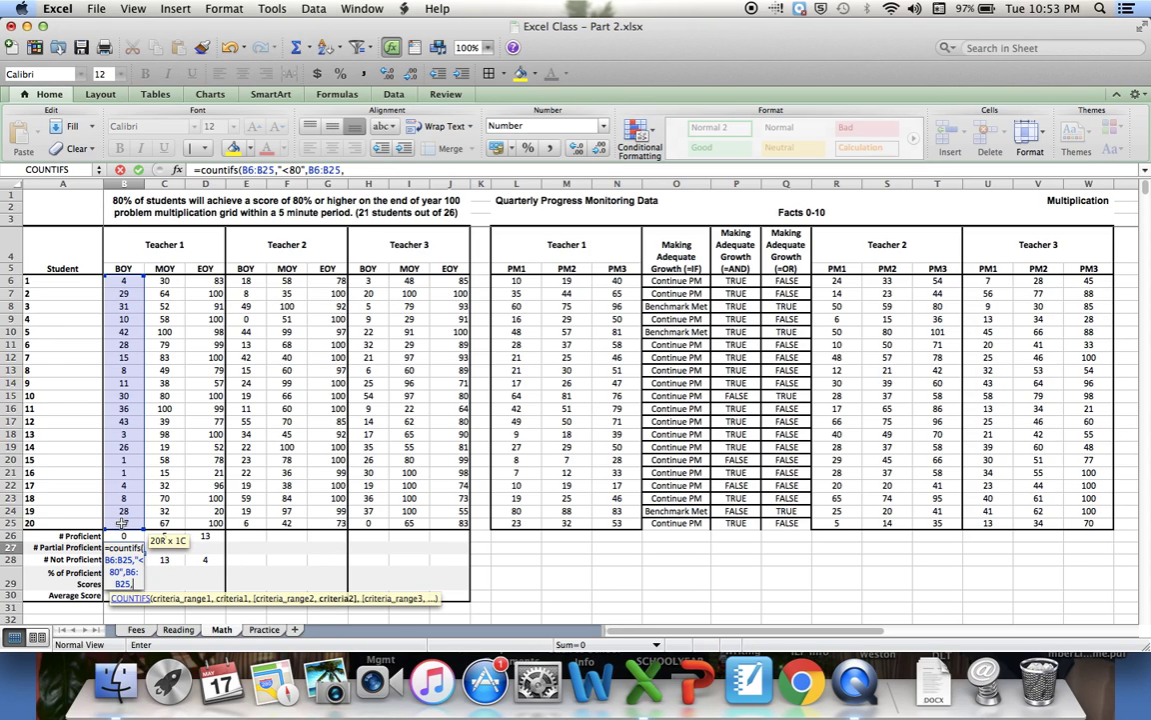
{"action": "type", "text": "\""}
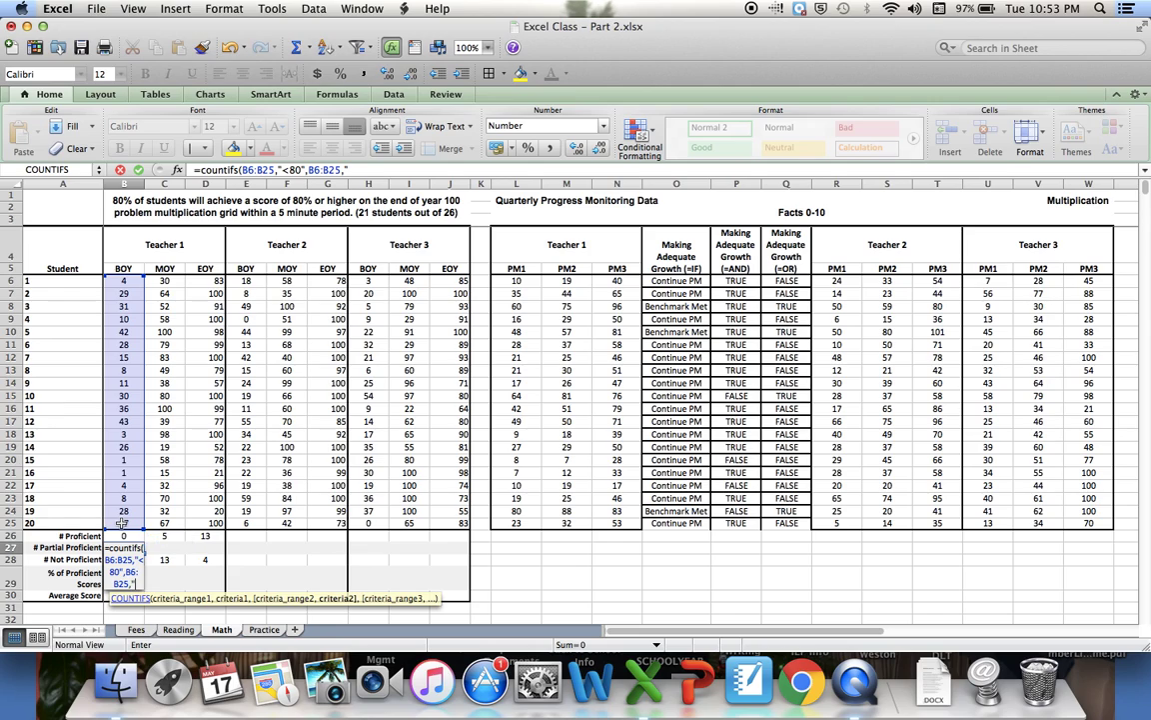
{"action": "type", "text": ">69\""}
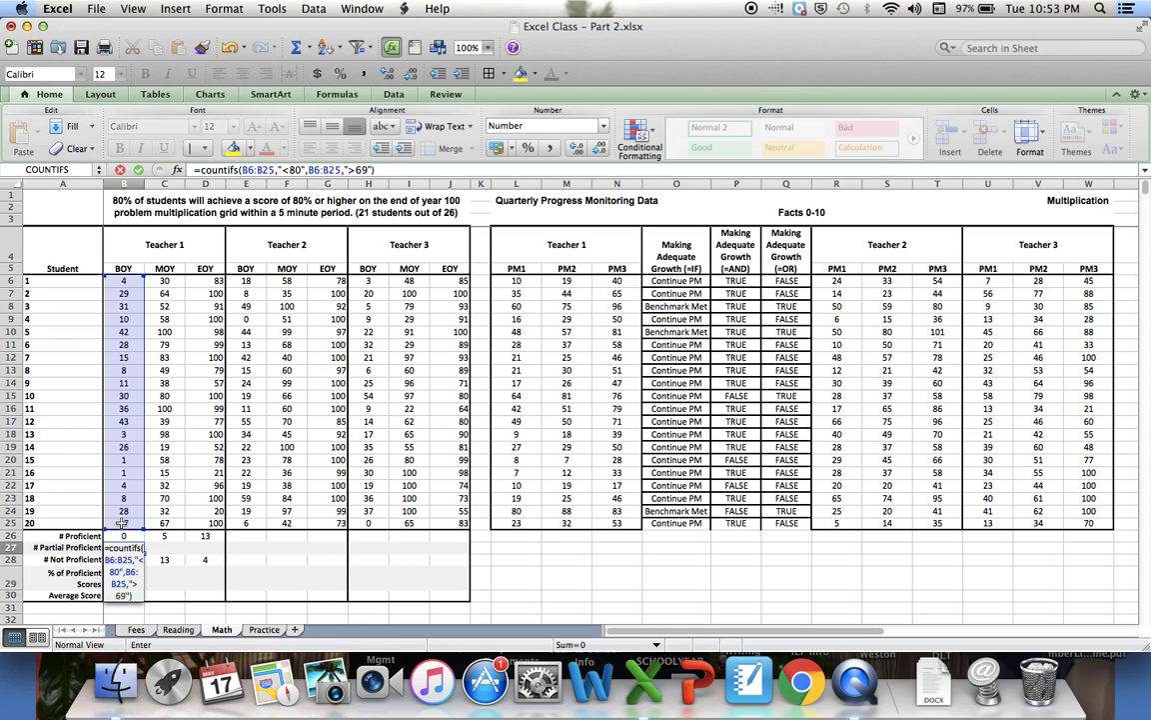
{"action": "key", "text": "Return"}
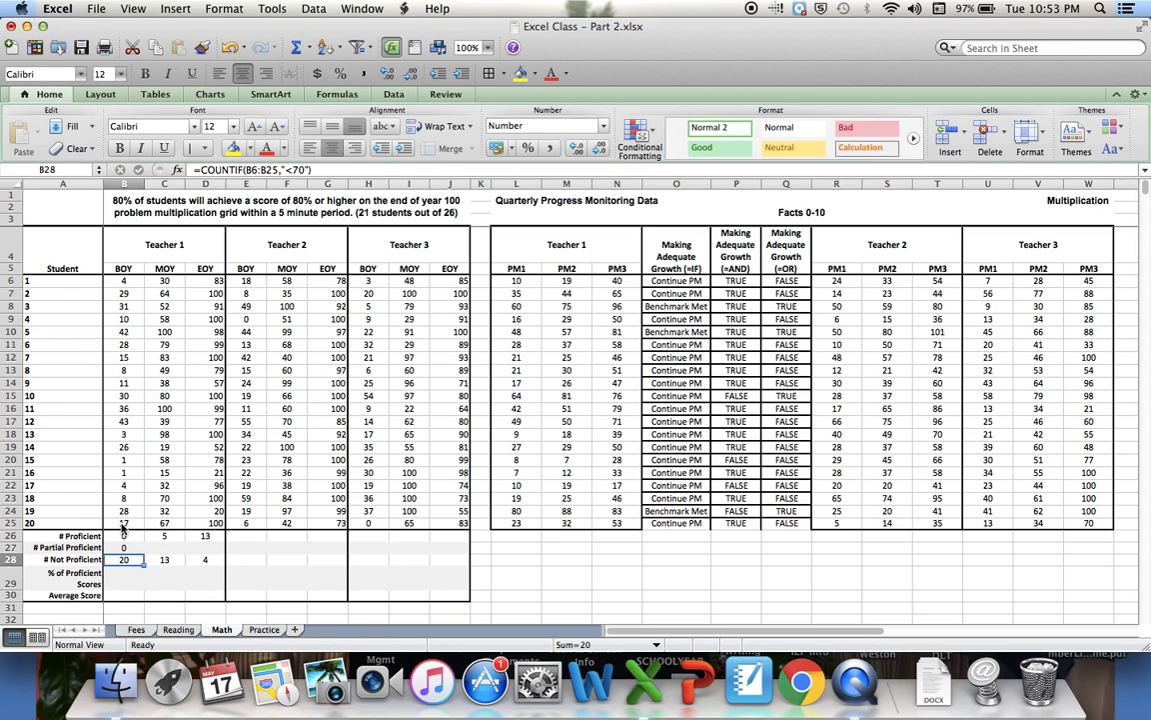
{"action": "left_click", "coordinate": [125, 546]}
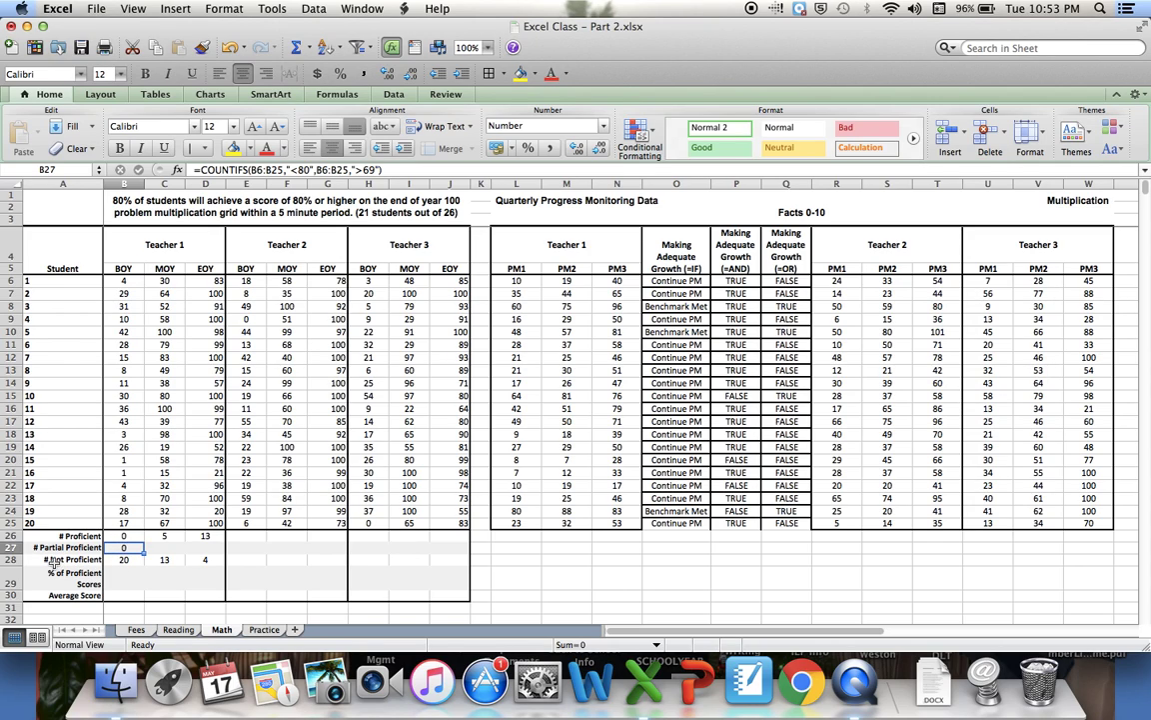
Begin a COUNTIFS formula in C27 for Teacher 1's MOY scores, using range C6:C25 and criterion "<80".
{"action": "left_click", "coordinate": [170, 548]}
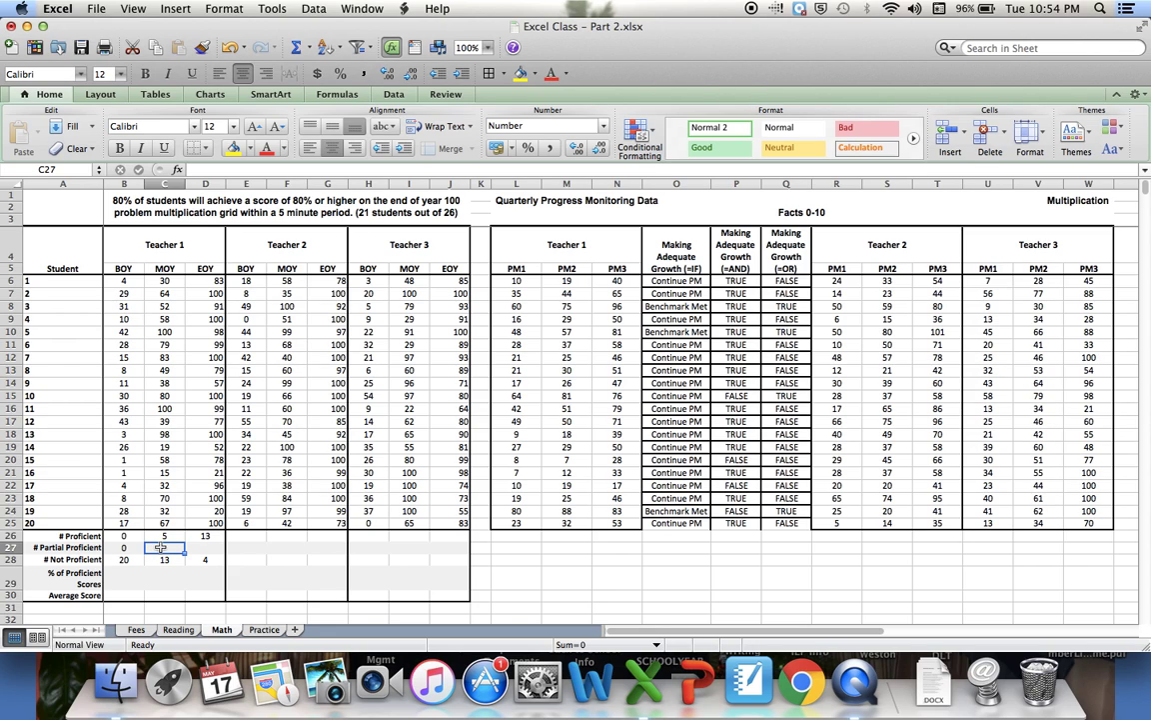
{"action": "type", "text": "="}
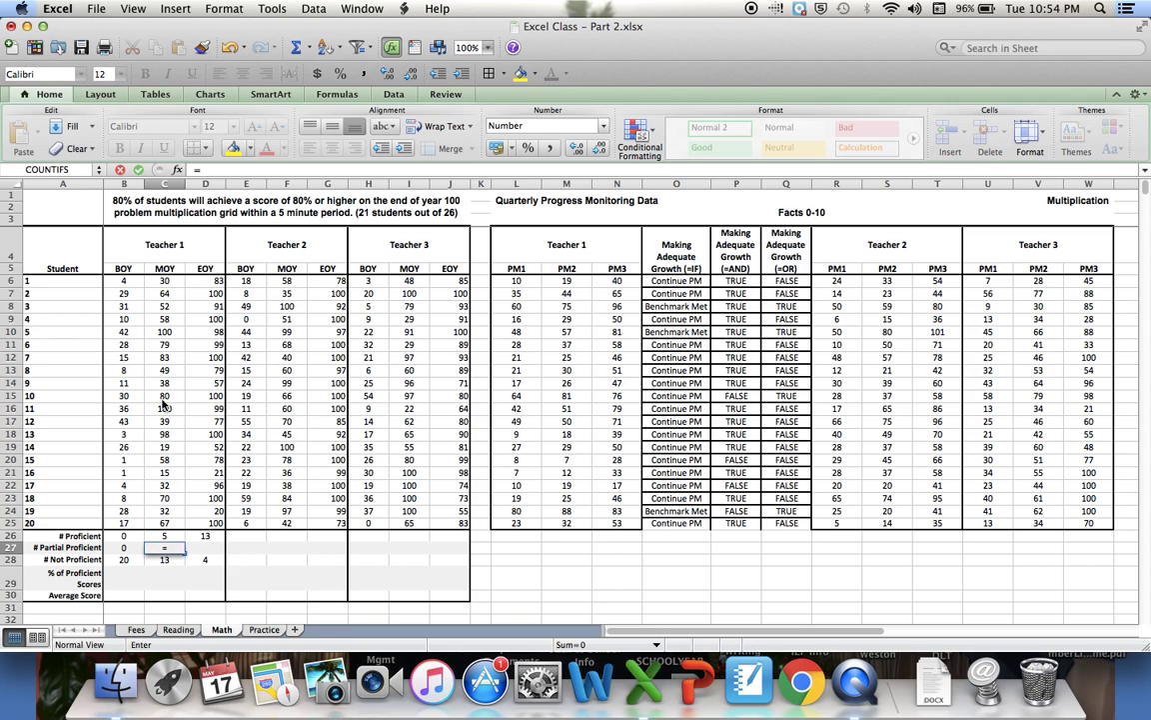
{"action": "type", "text": "countifs"}
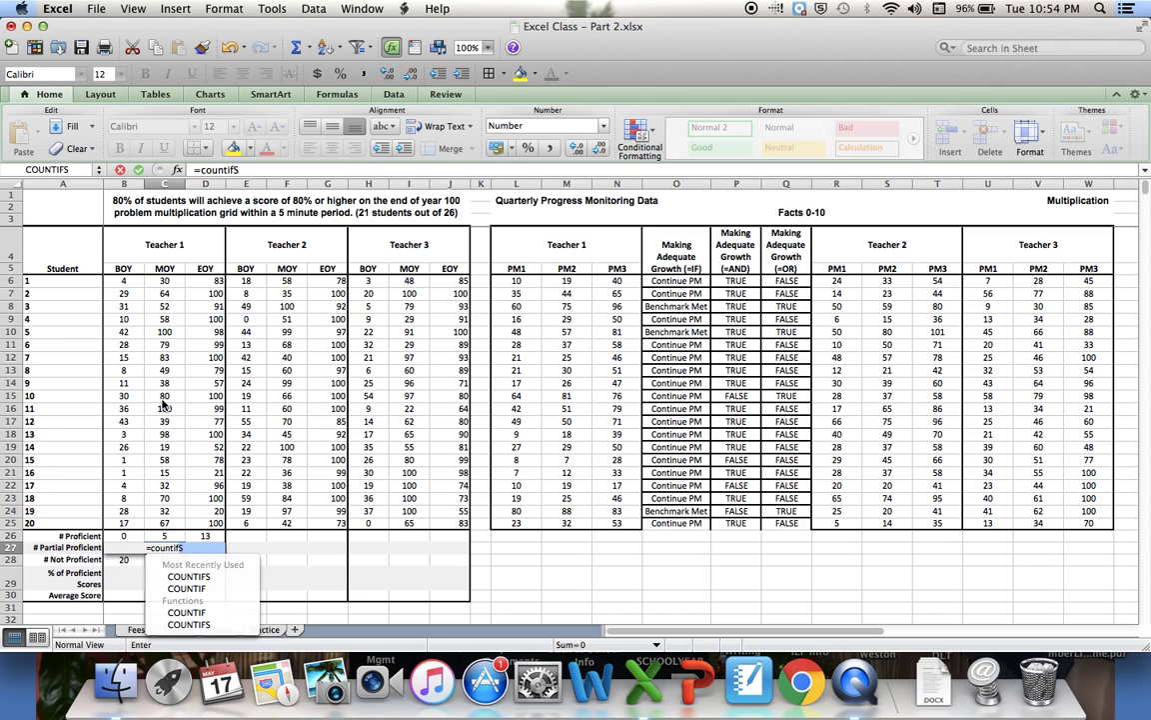
{"action": "type", "text": "("}
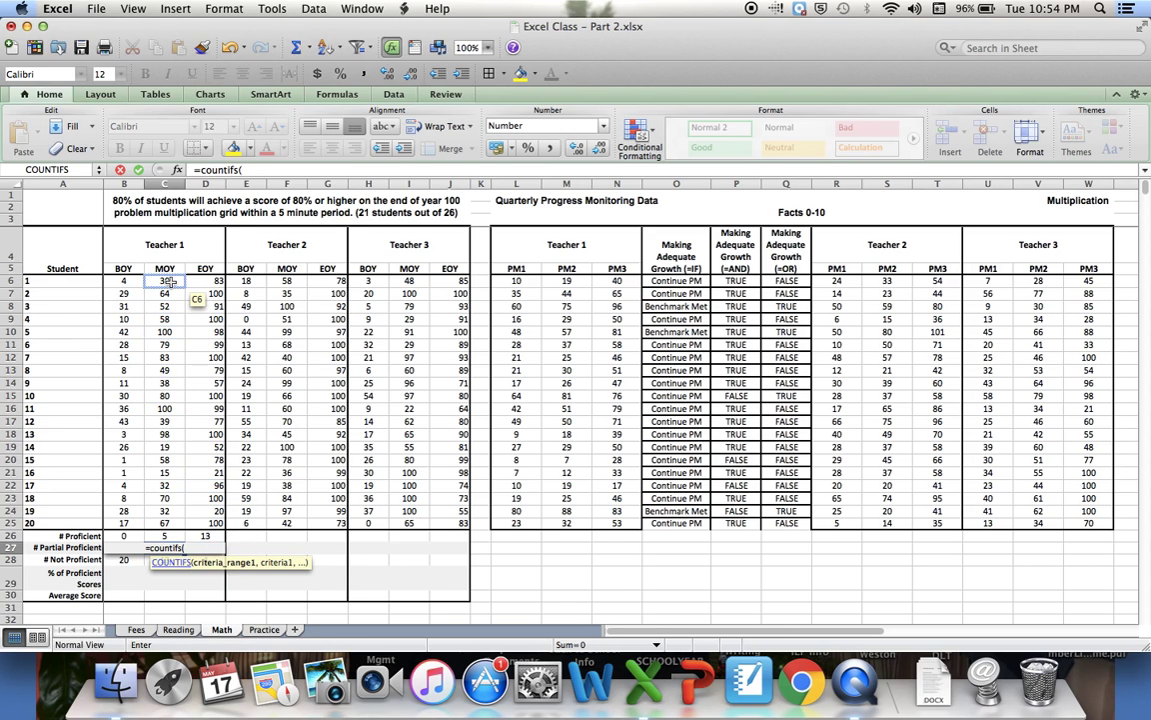
{"action": "left_click_drag", "start_coordinate": [170, 283], "coordinate": [177, 525]}
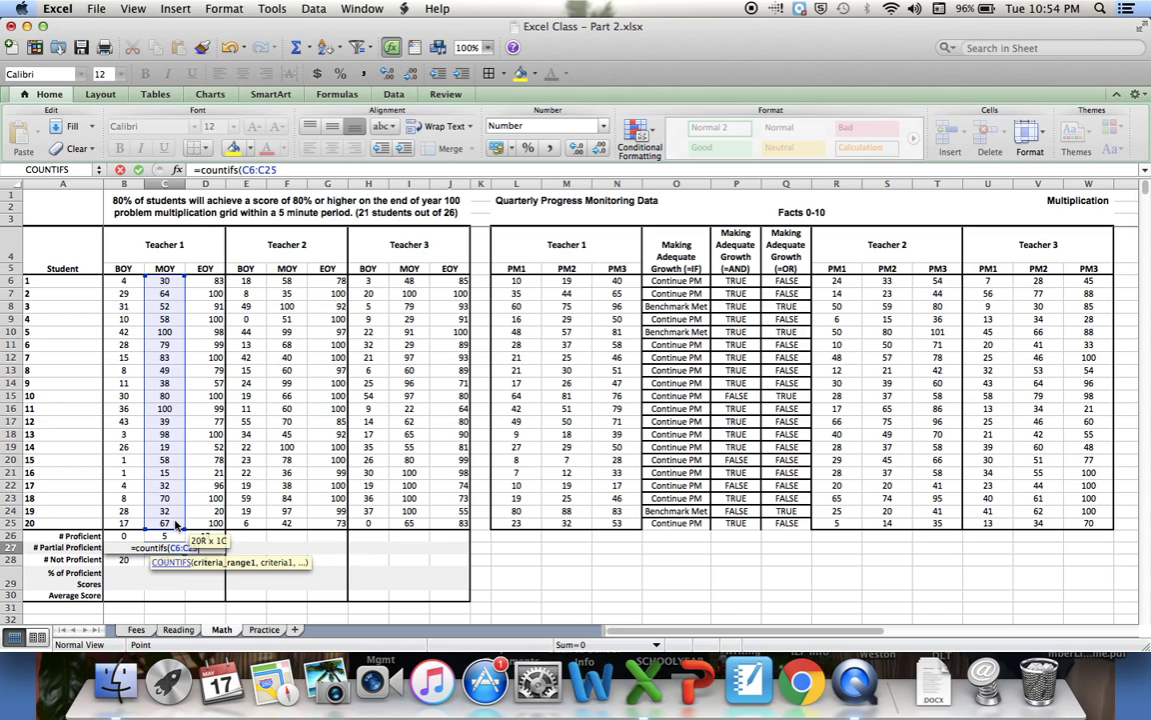
{"action": "type", "text": ","}
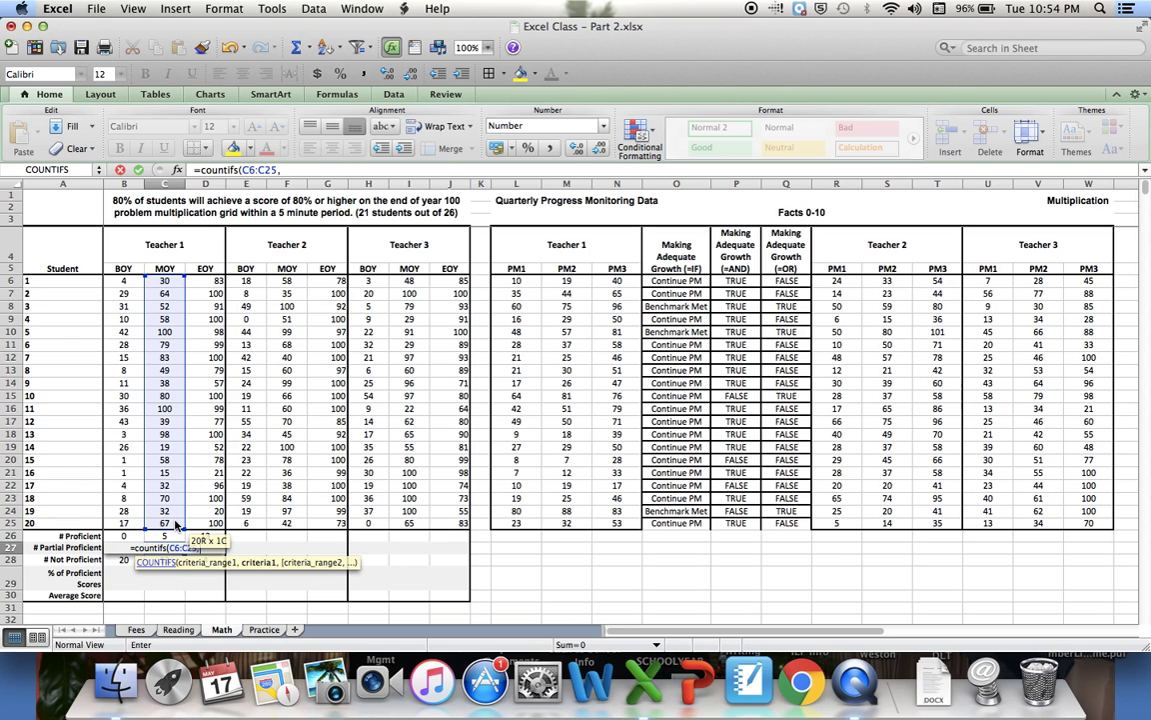
{"action": "type", "text": "\""}
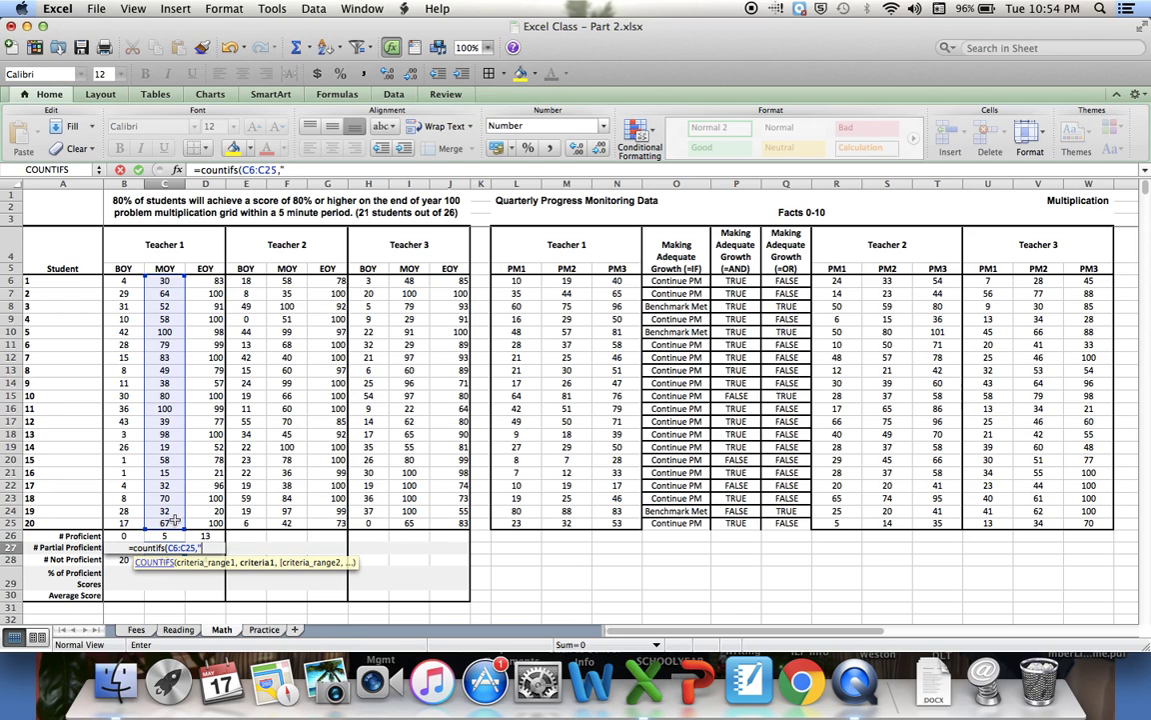
{"action": "type", "text": "<80"}
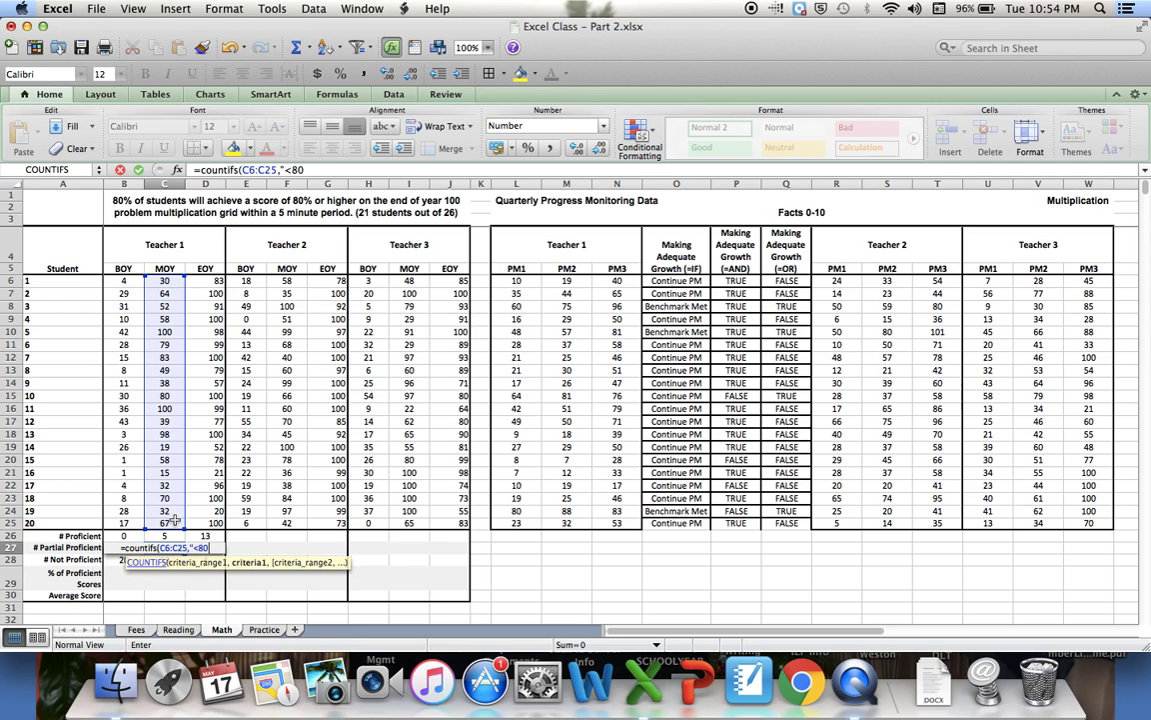
{"action": "type", "text": "\""}
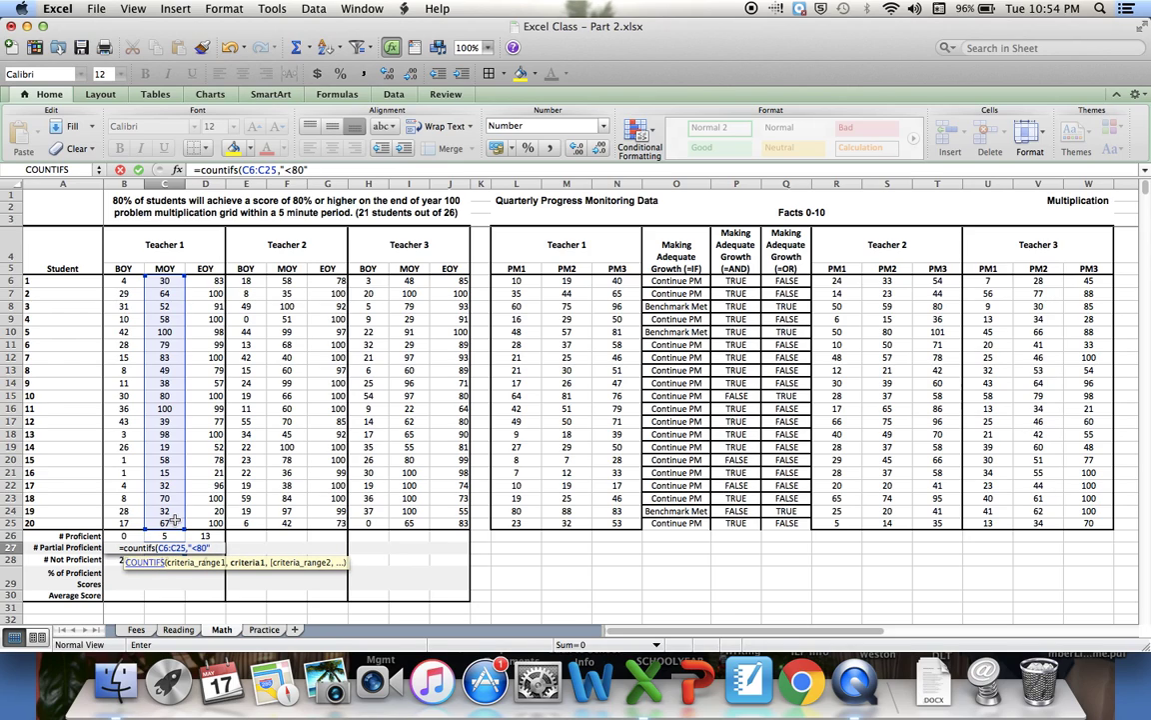
Complete the COUNTIFS formula in C27 with second range C6:C25 and criterion ">69", and select the cell to review it.
{"action": "type", "text": ","}
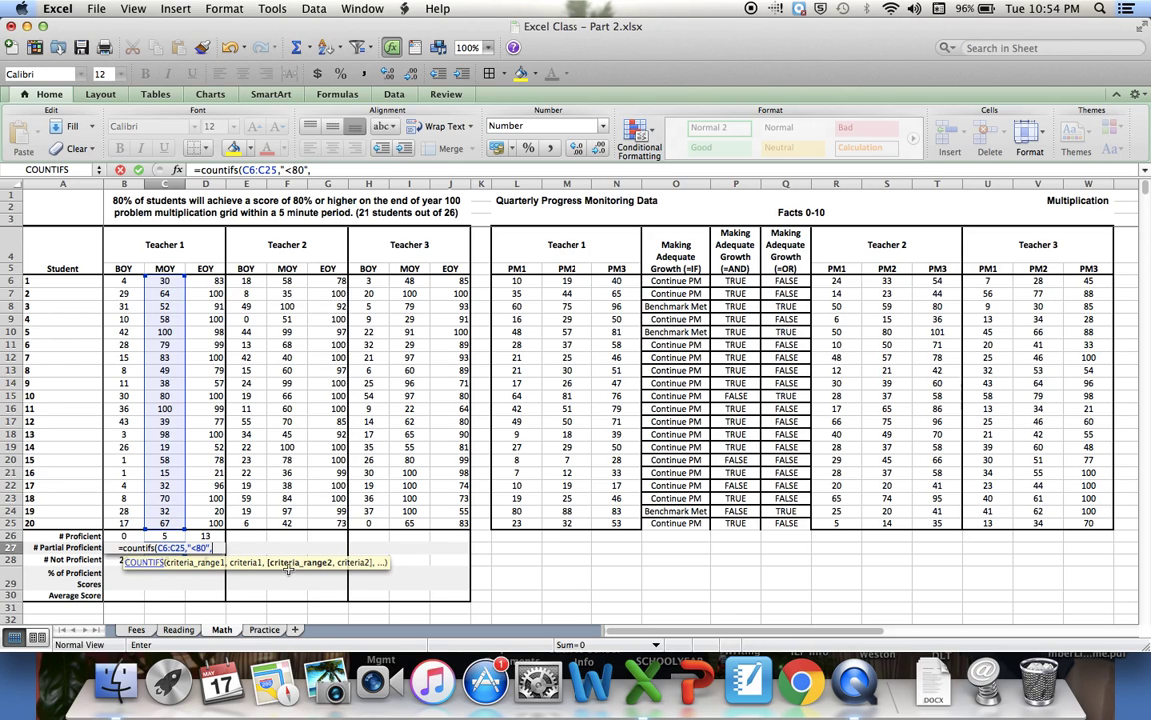
{"action": "left_click_drag", "start_coordinate": [162, 281], "coordinate": [165, 523]}
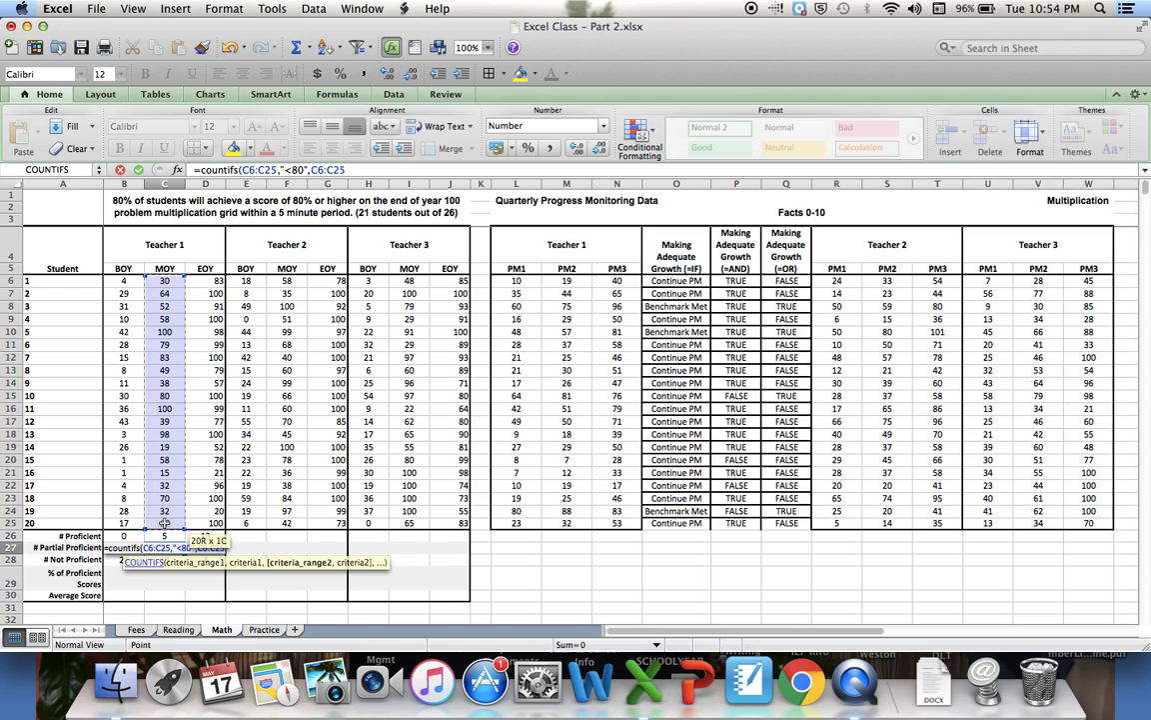
{"action": "type", "text": ","}
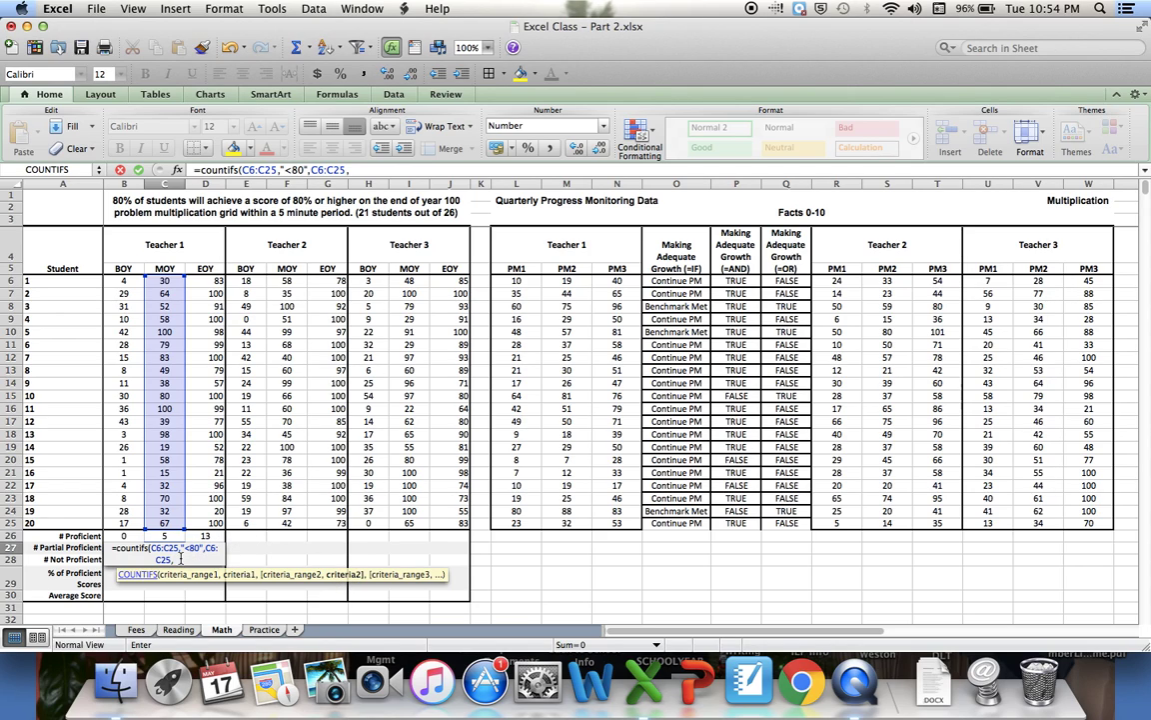
{"action": "type", "text": "\">69\")"}
{"action": "key", "text": "Return"}
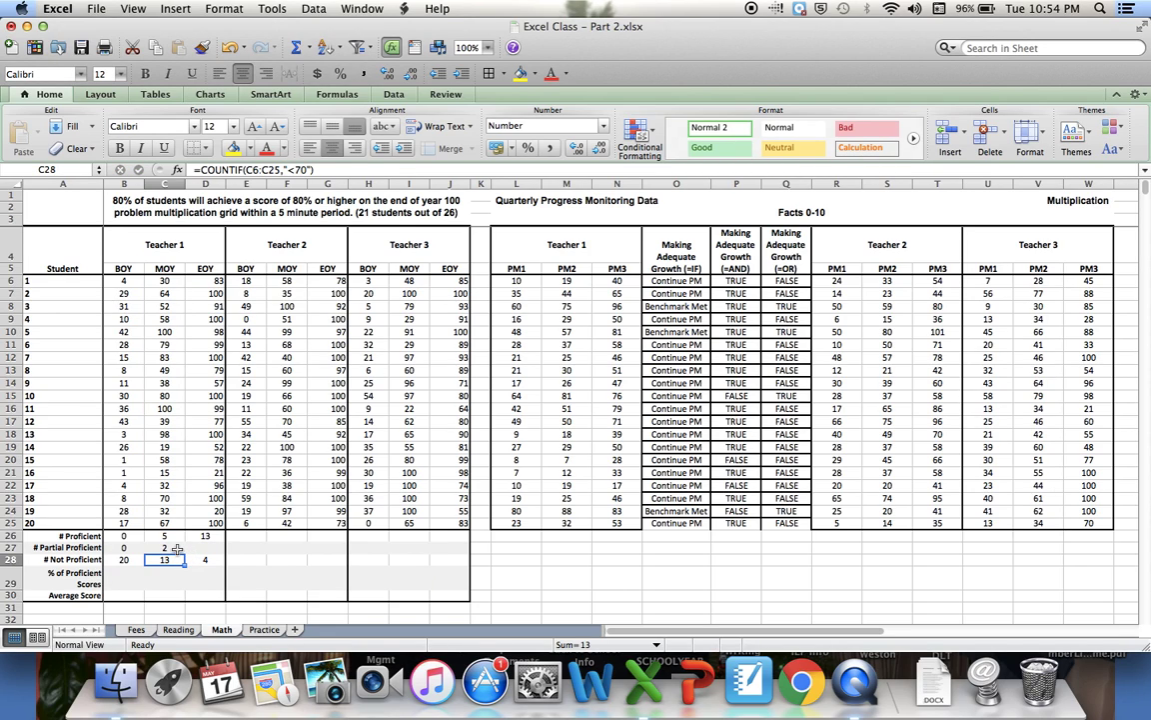
{"action": "left_click", "coordinate": [176, 548]}
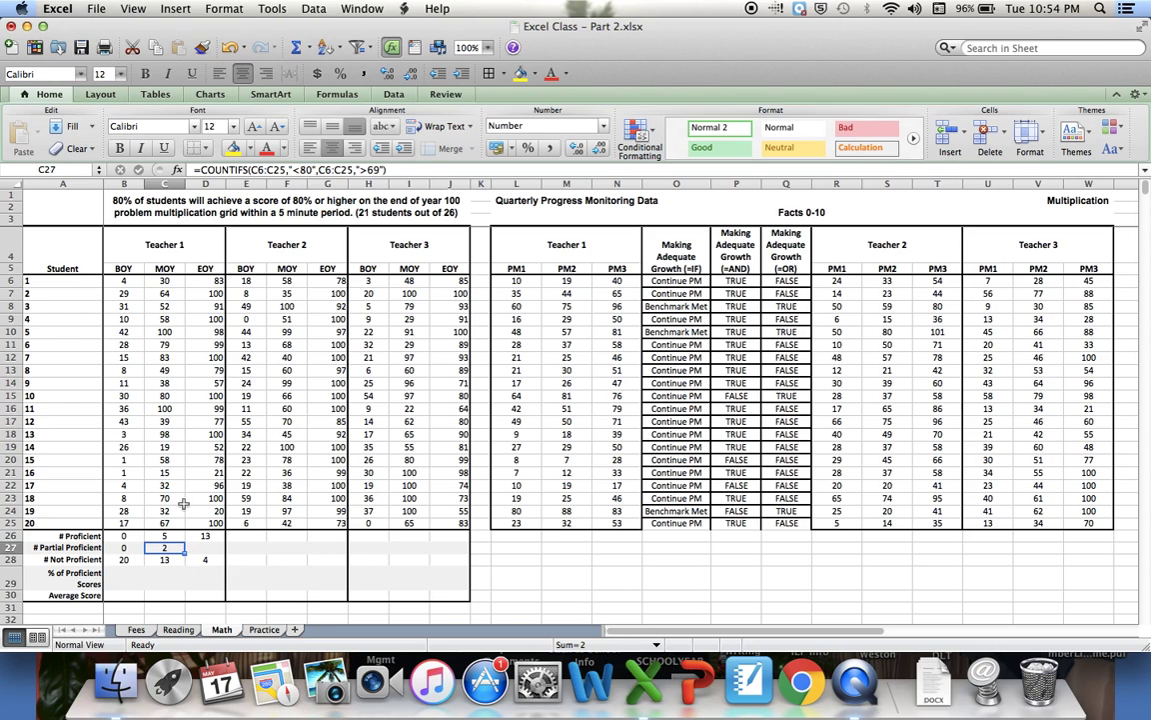
Begin a COUNTIFS formula in D27 for Teacher 1's EOY scores, using range D6:D25 and criterion "<80".
{"action": "left_click", "coordinate": [208, 549]}
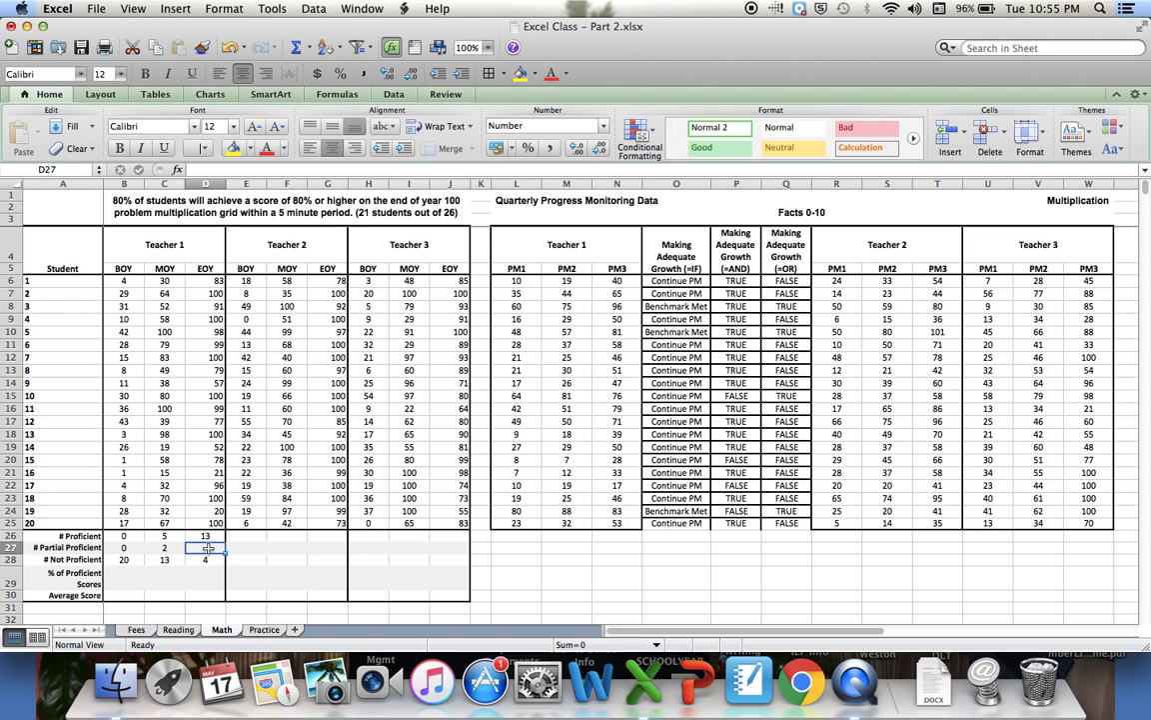
{"action": "type", "text": "=countifs("}
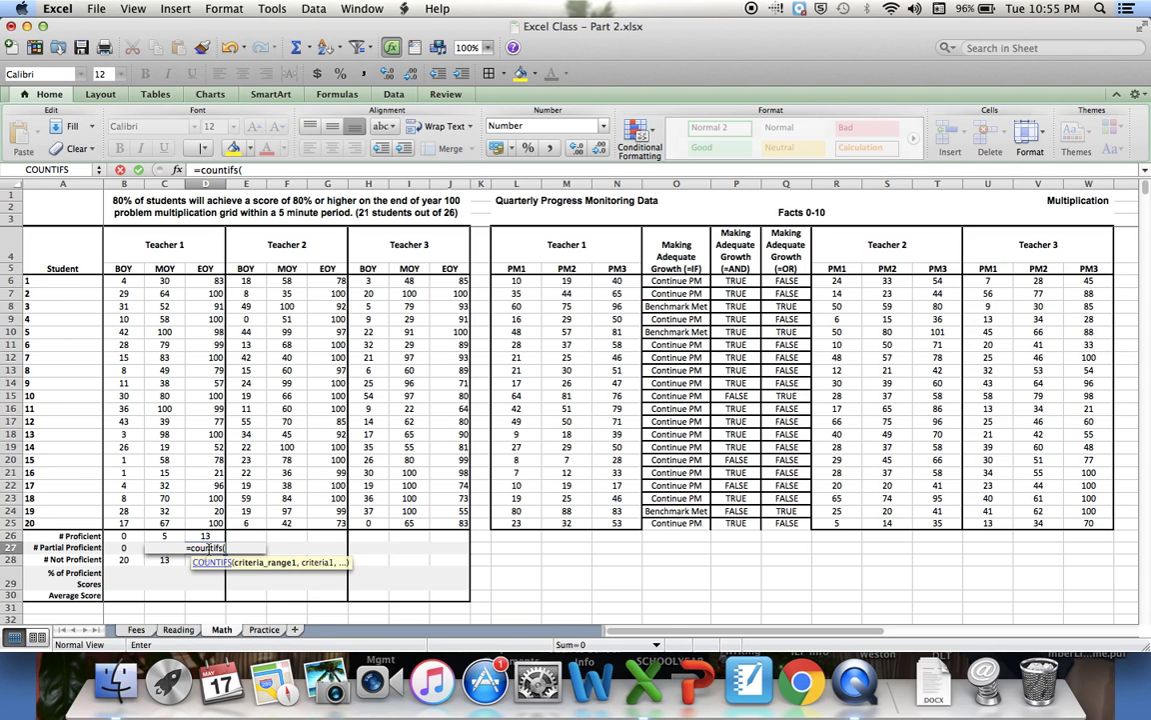
{"action": "left_click_drag", "start_coordinate": [215, 281], "coordinate": [205, 527]}
{"action": "type", "text": ","}
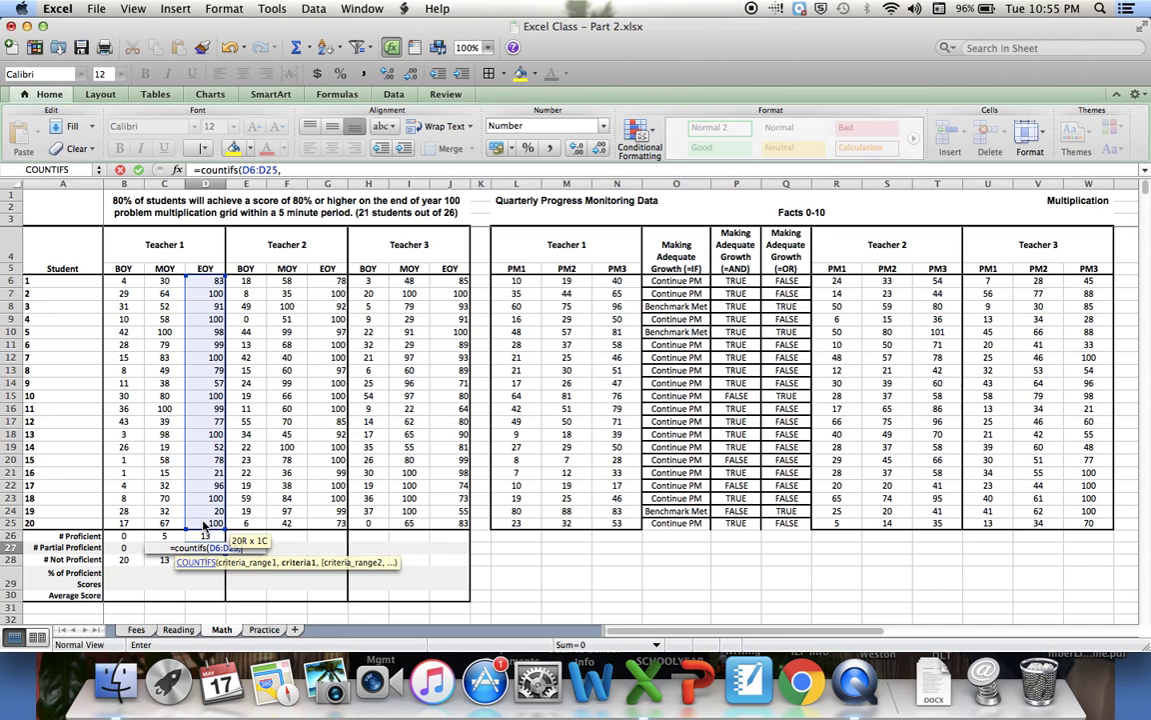
{"action": "type", "text": "\""}
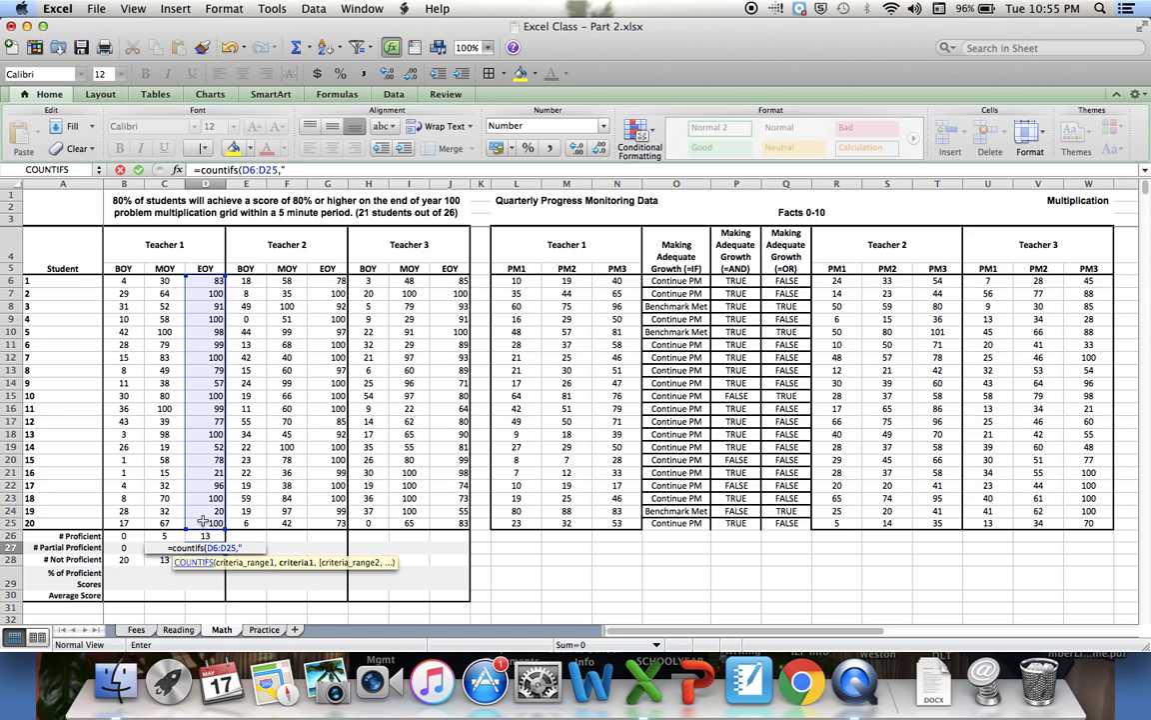
{"action": "type", "text": "<"}
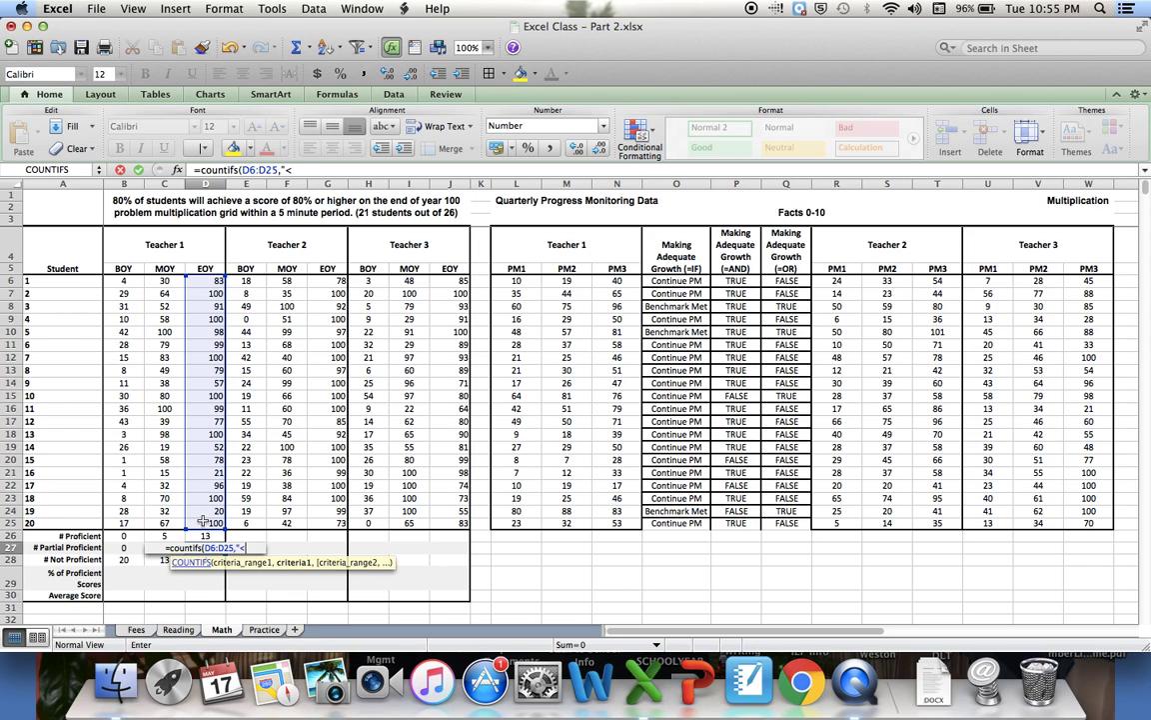
{"action": "type", "text": "80\""}
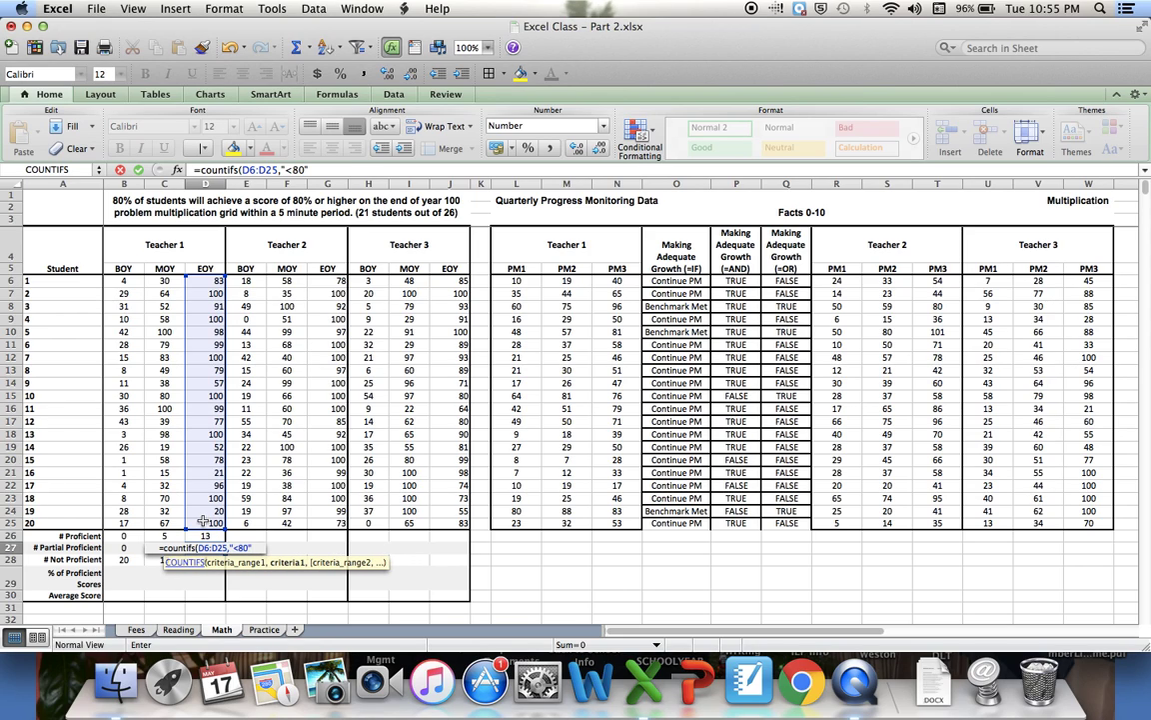
Complete the COUNTIFS formula in D27 with second range D6:D25 and criterion ">69", and select the cell to review it.
{"action": "type", "text": ","}
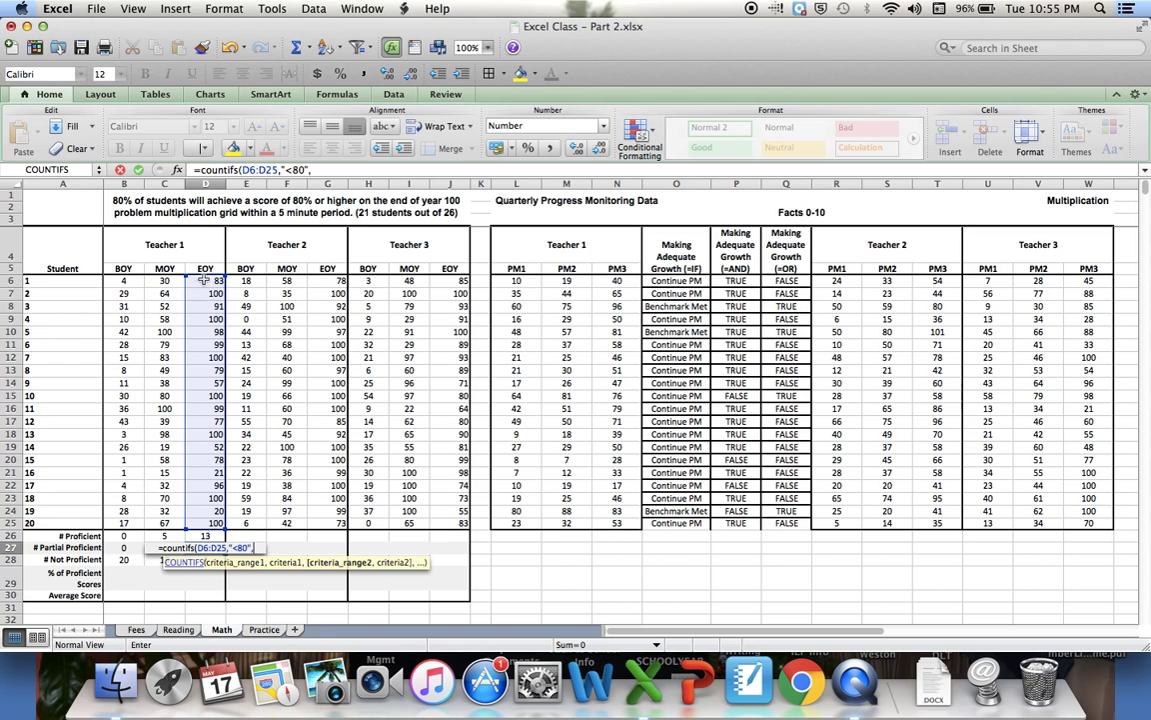
{"action": "left_click_drag", "start_coordinate": [195, 281], "coordinate": [207, 518]}
{"action": "type", "text": ","}
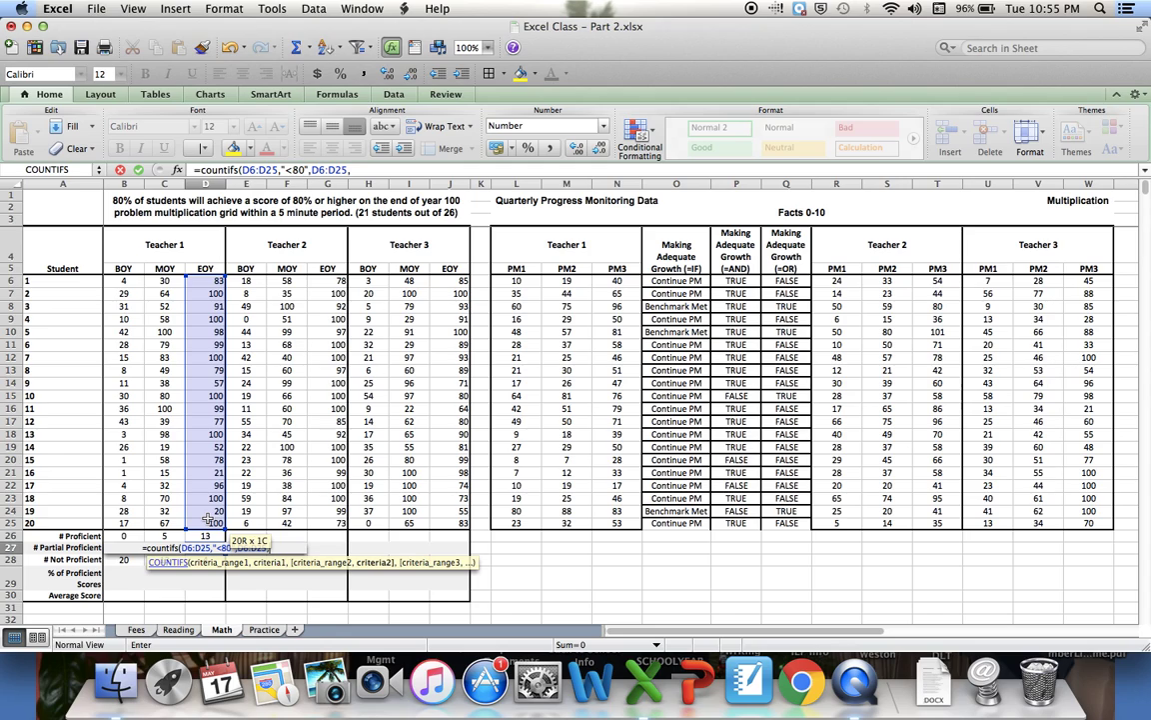
{"action": "type", "text": "\""}
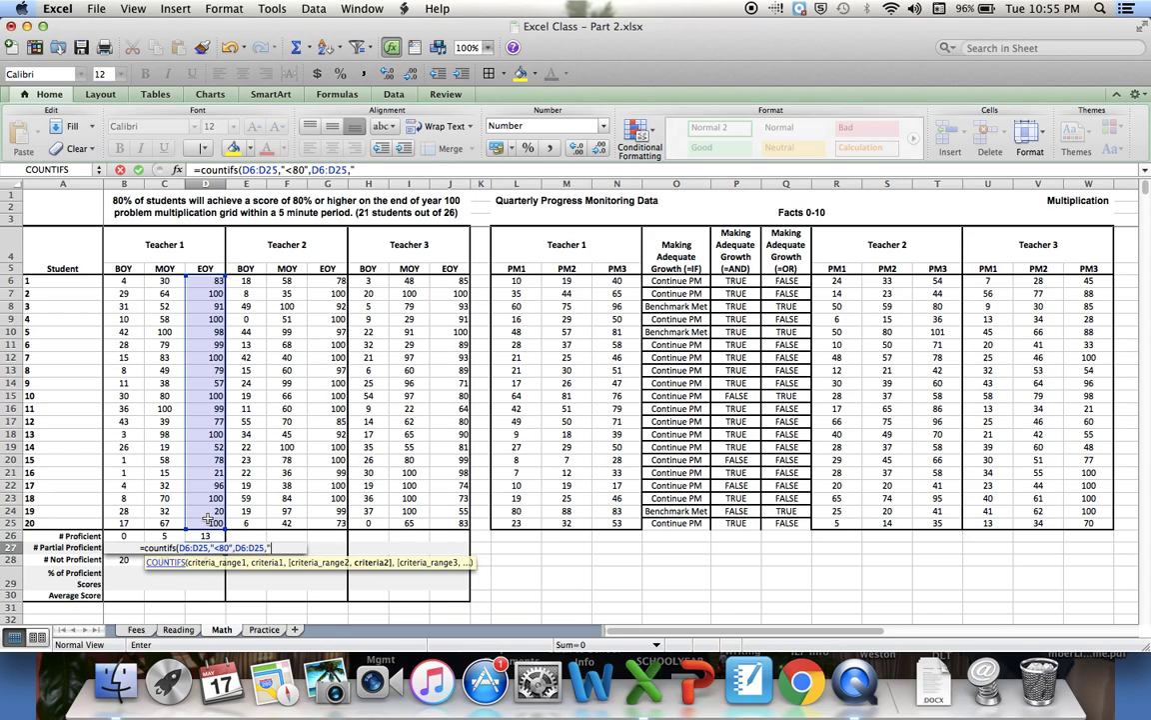
{"action": "type", "text": ">"}
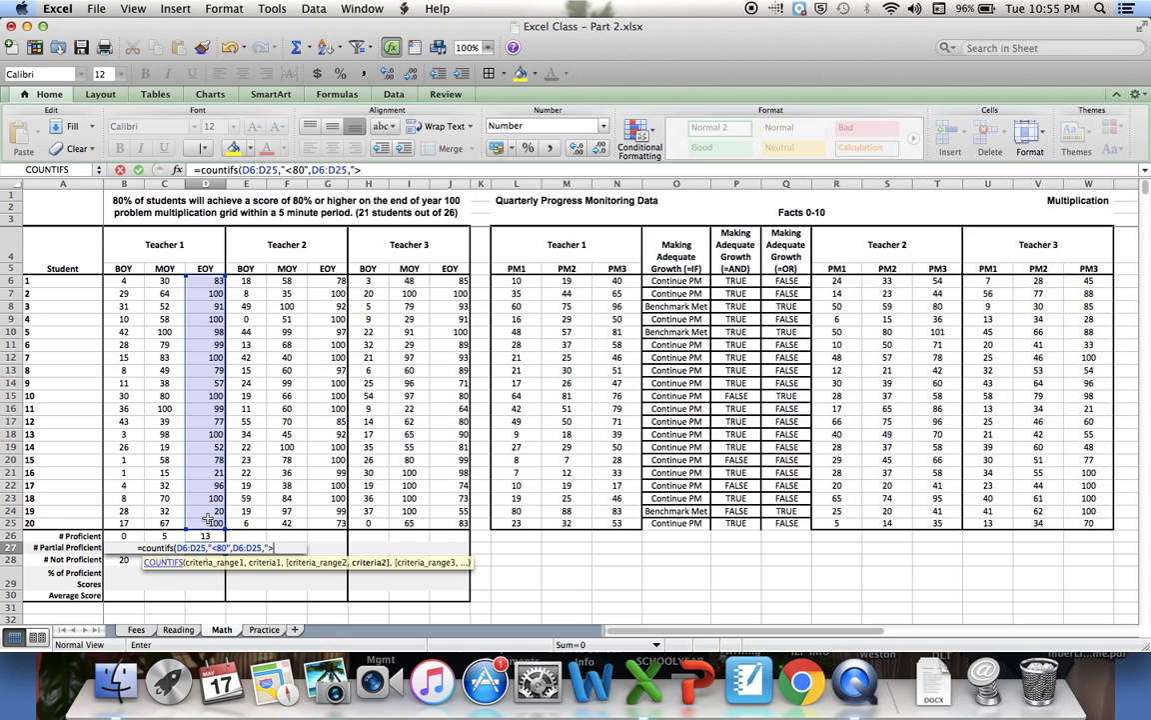
{"action": "type", "text": "69\""}
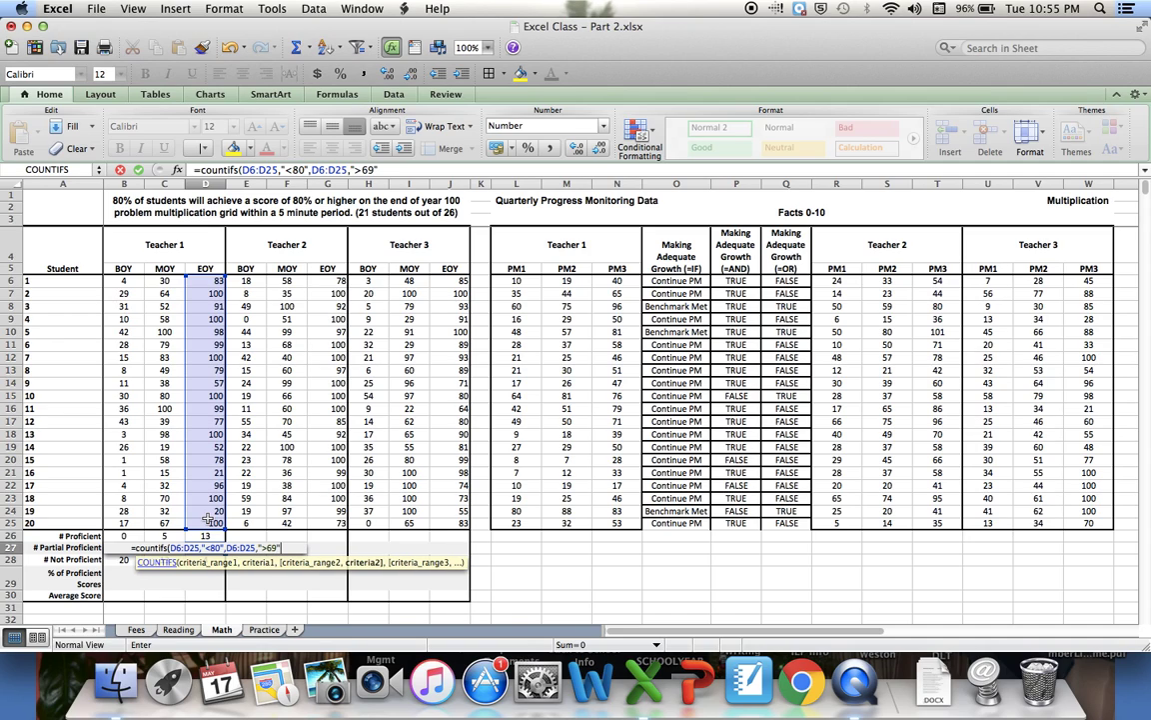
{"action": "type", "text": ")"}
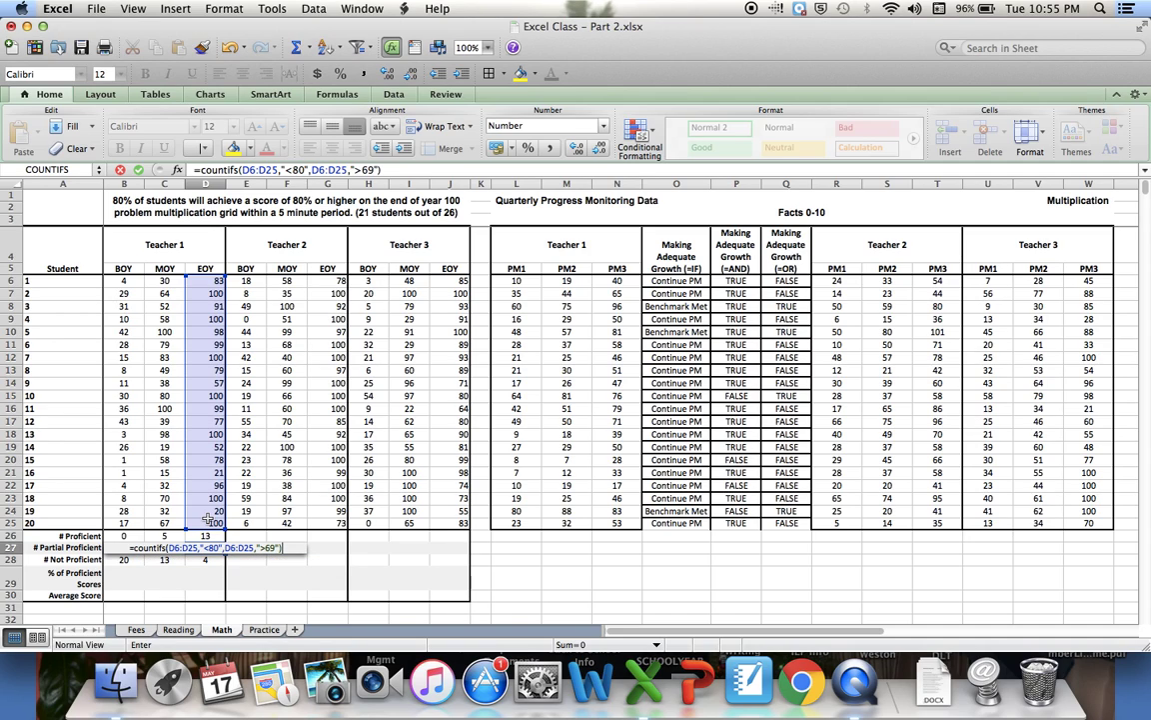
{"action": "key", "text": "Return"}
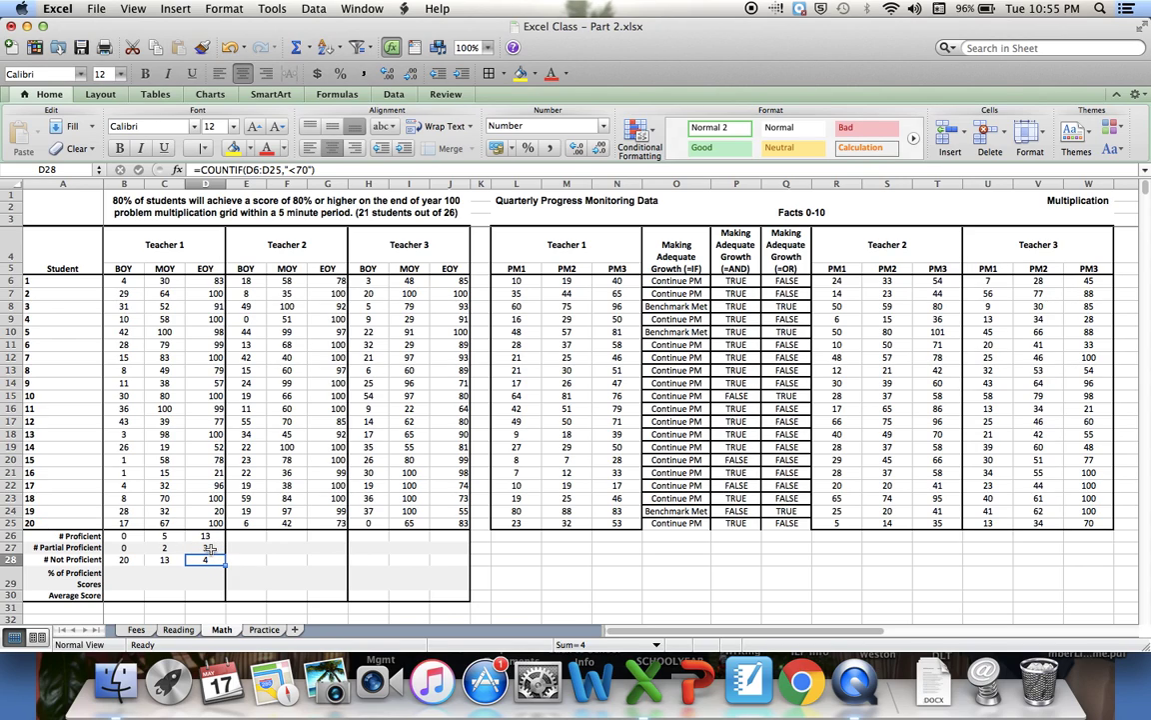
{"action": "left_click", "coordinate": [210, 548]}
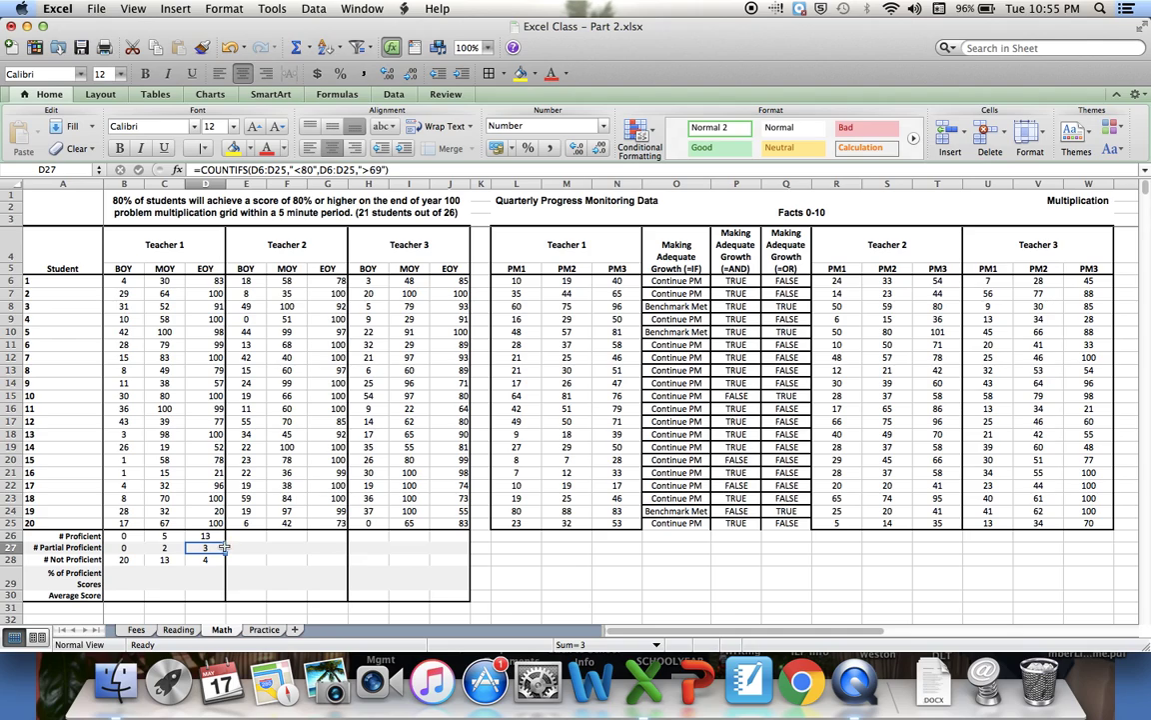